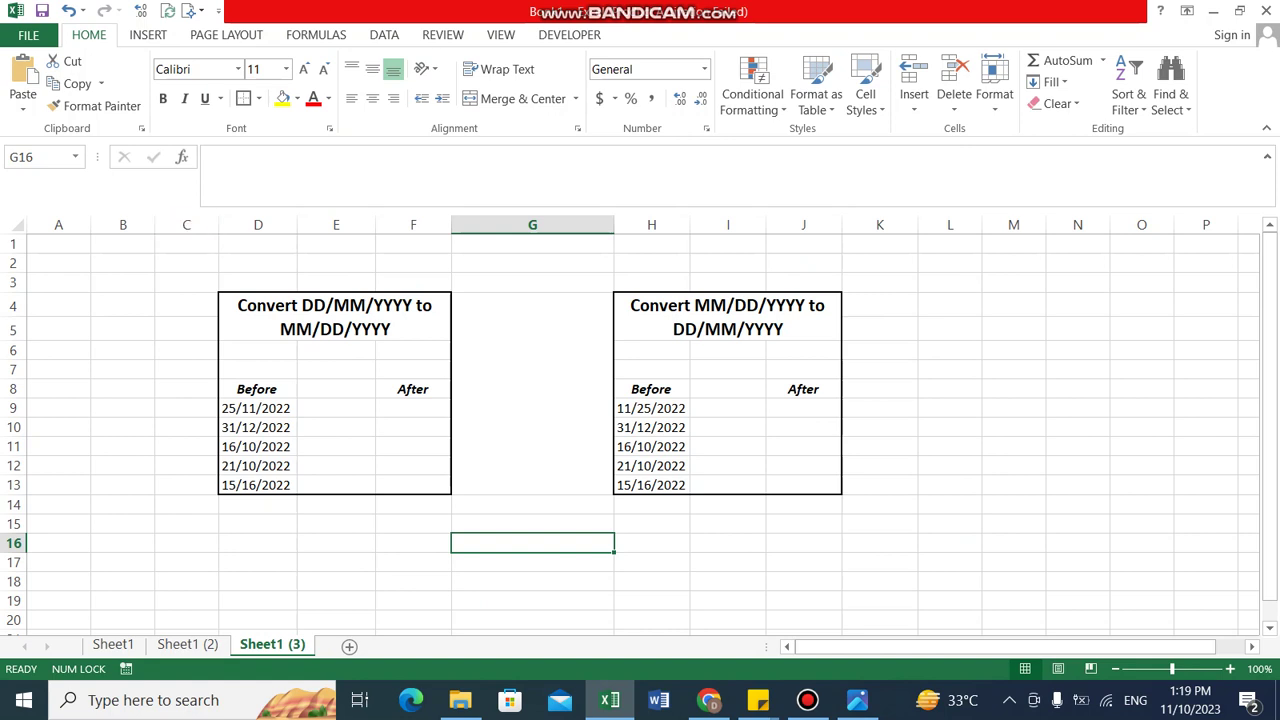
# Begin a formula in cell F9, the first After cell of the DD/MM/YYYY to MM/DD/YYYY table.
pyautogui.click(258, 224)
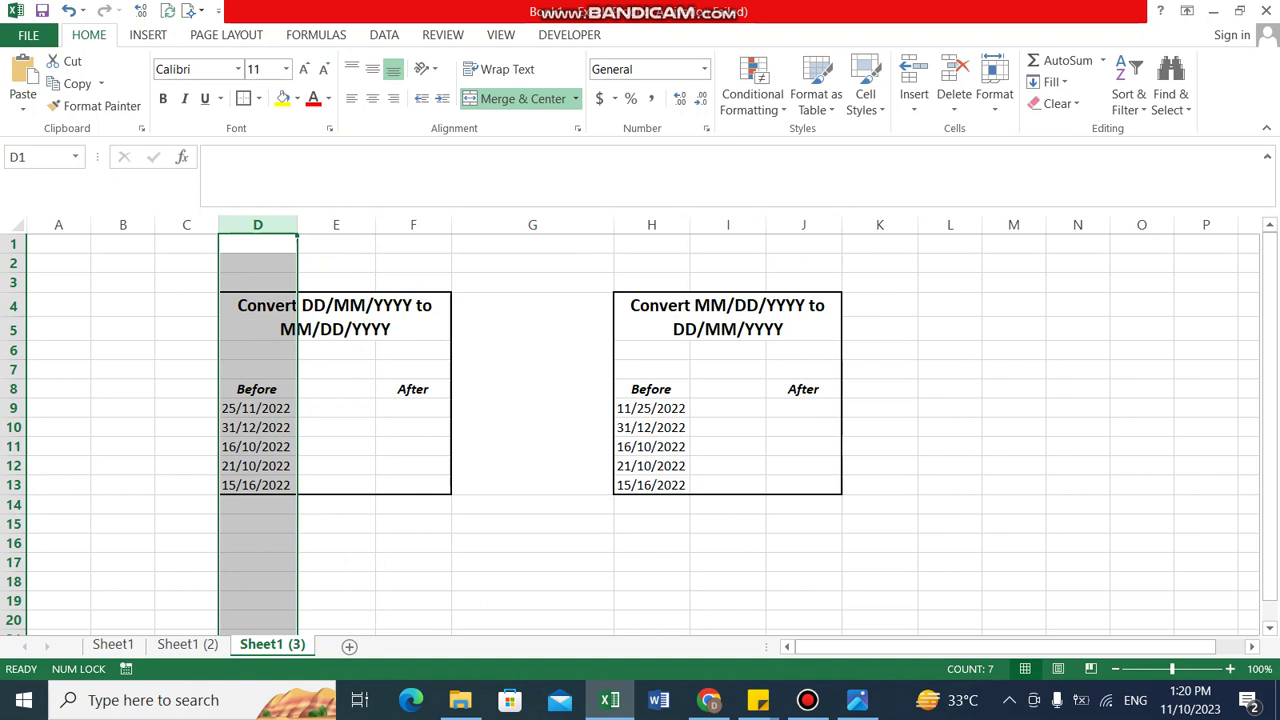
pyautogui.click(413, 427)
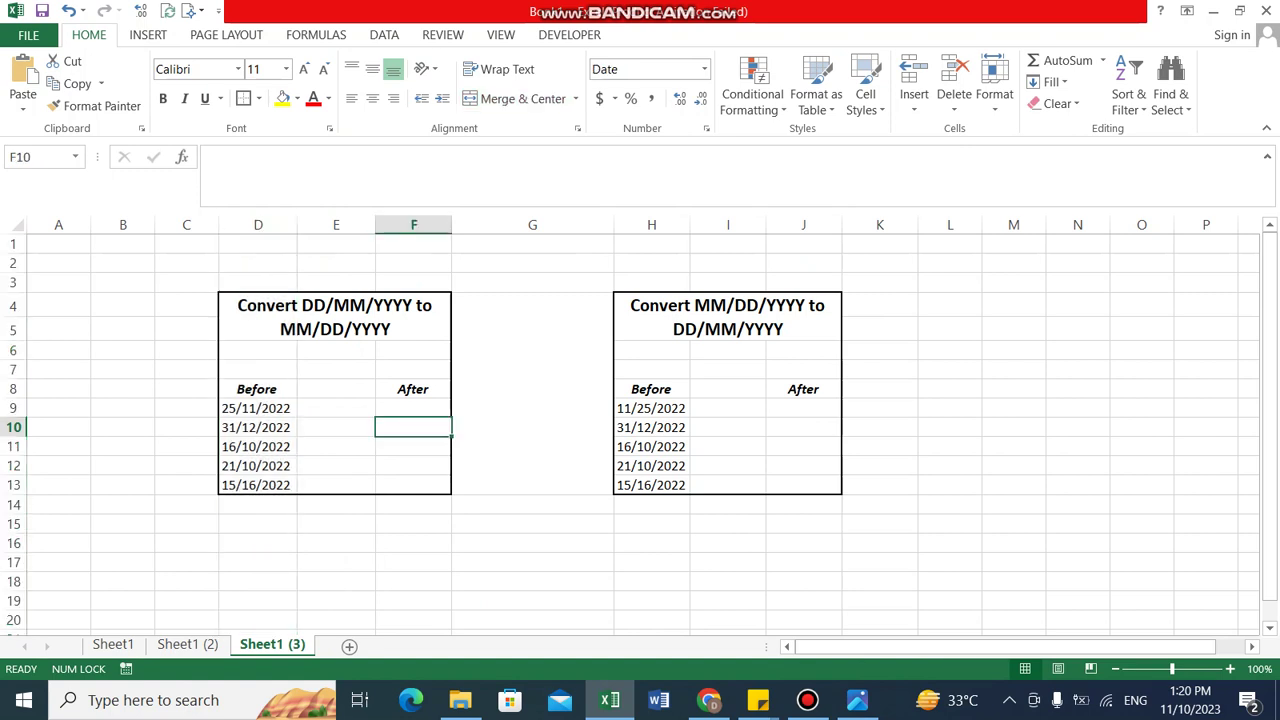
pyautogui.click(413, 408)
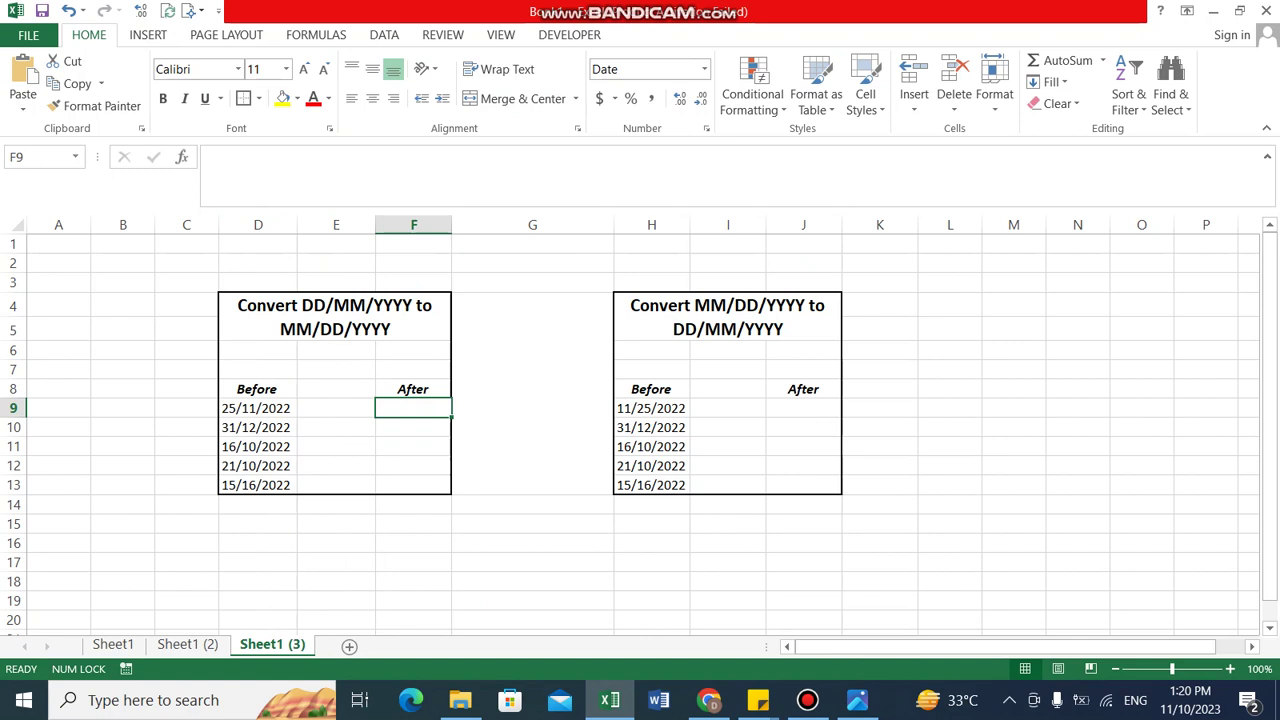
pyautogui.write('=')
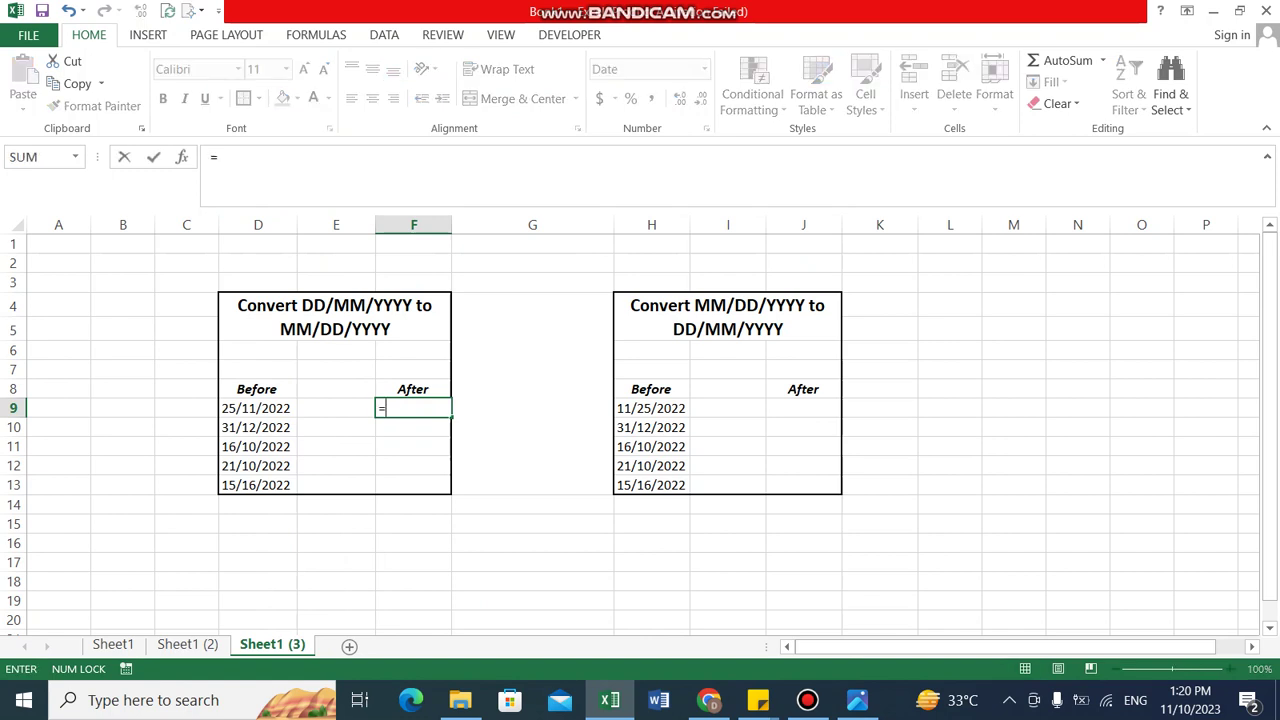
pyautogui.click(256, 408)
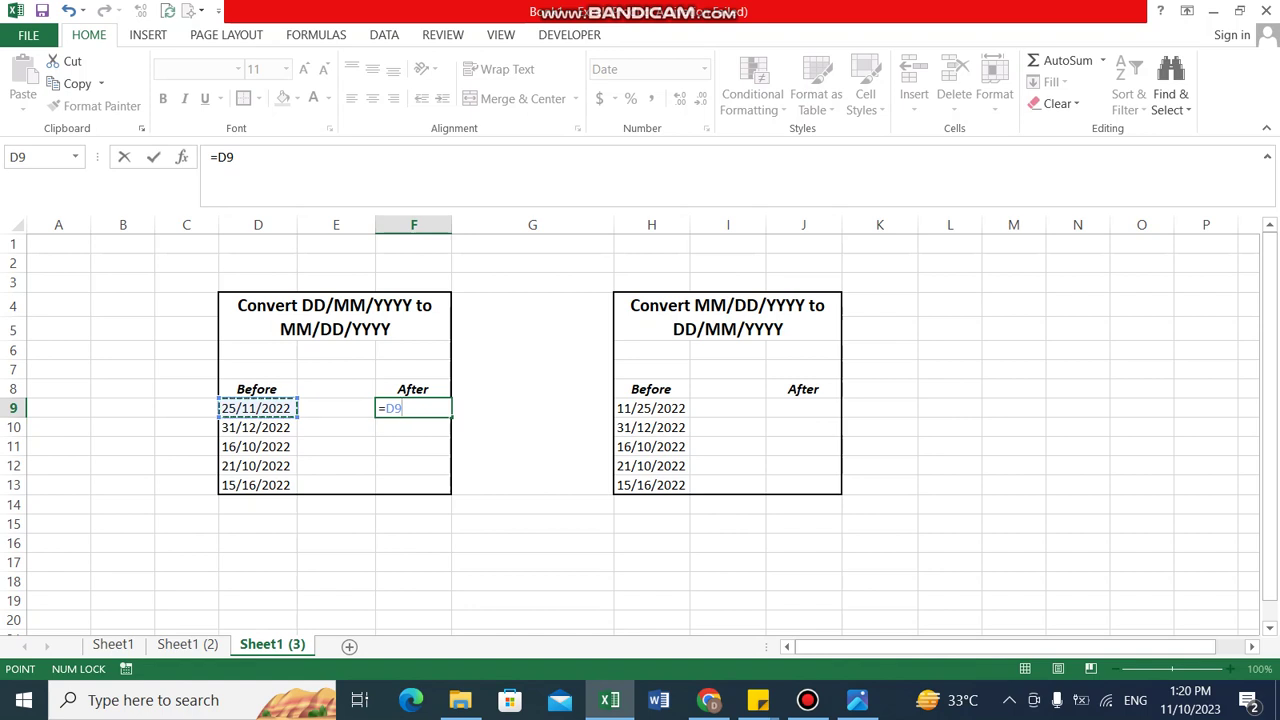
pyautogui.press('BackSpace')
pyautogui.press('BackSpace')
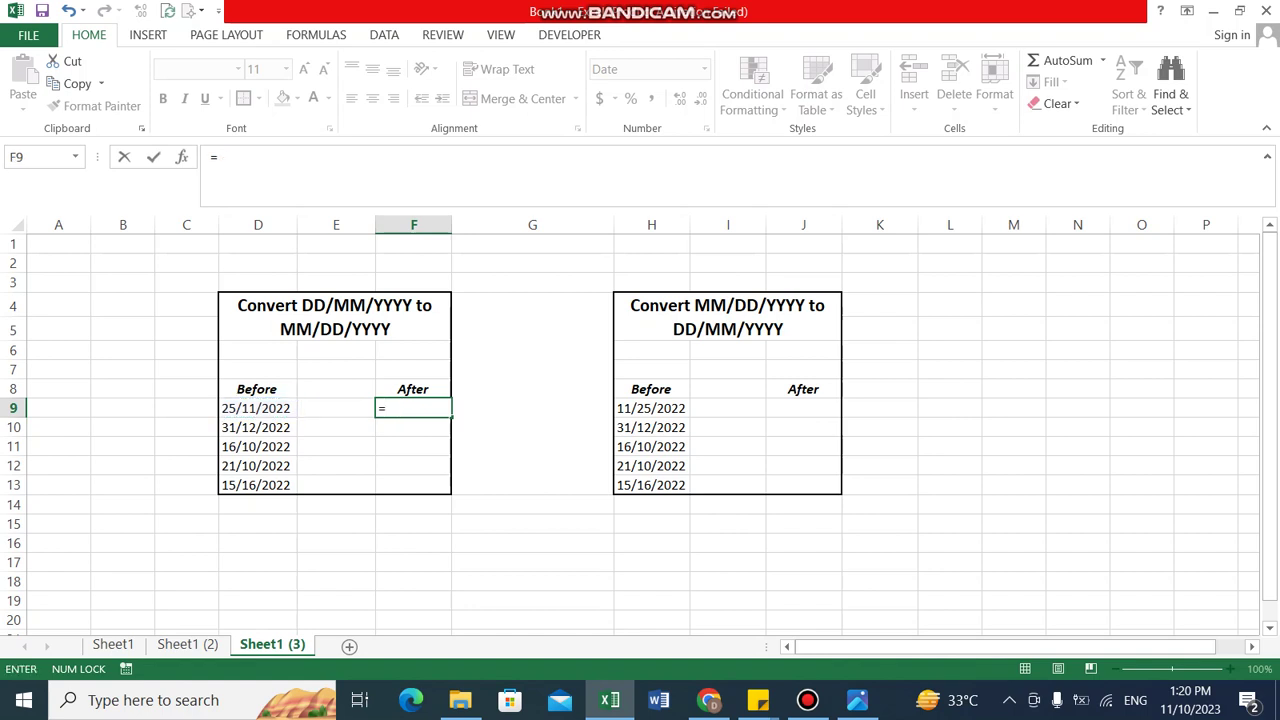
pyautogui.write('lef')
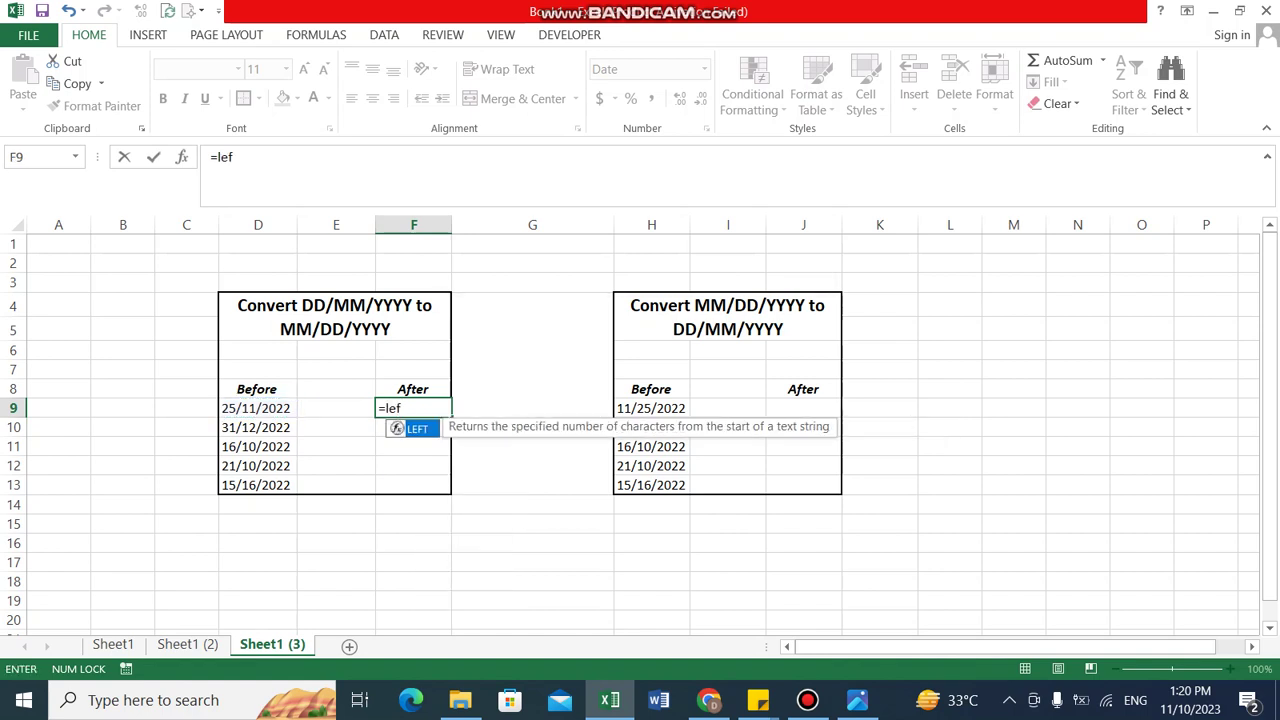
pyautogui.press('BackSpace')
pyautogui.press('BackSpace')
pyautogui.press('BackSpace')
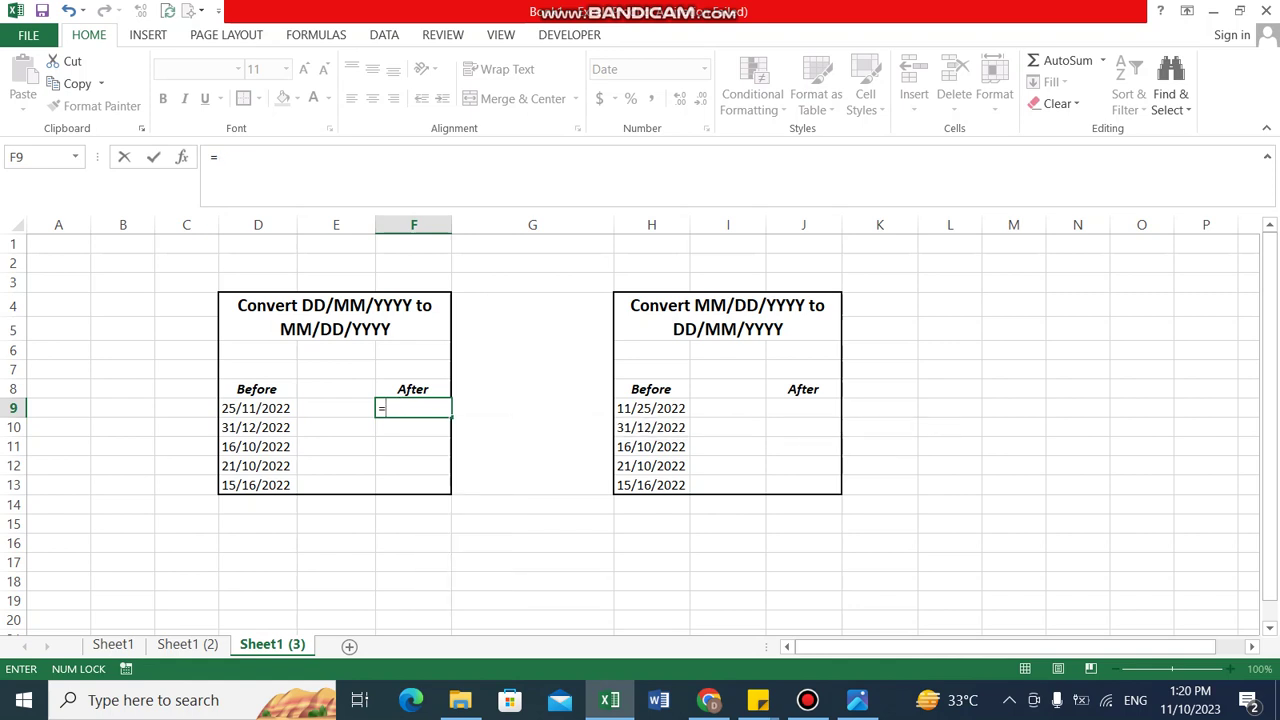
pyautogui.press('Left')
pyautogui.press('Left')
pyautogui.press('BackSpace')
pyautogui.press('BackSpace')
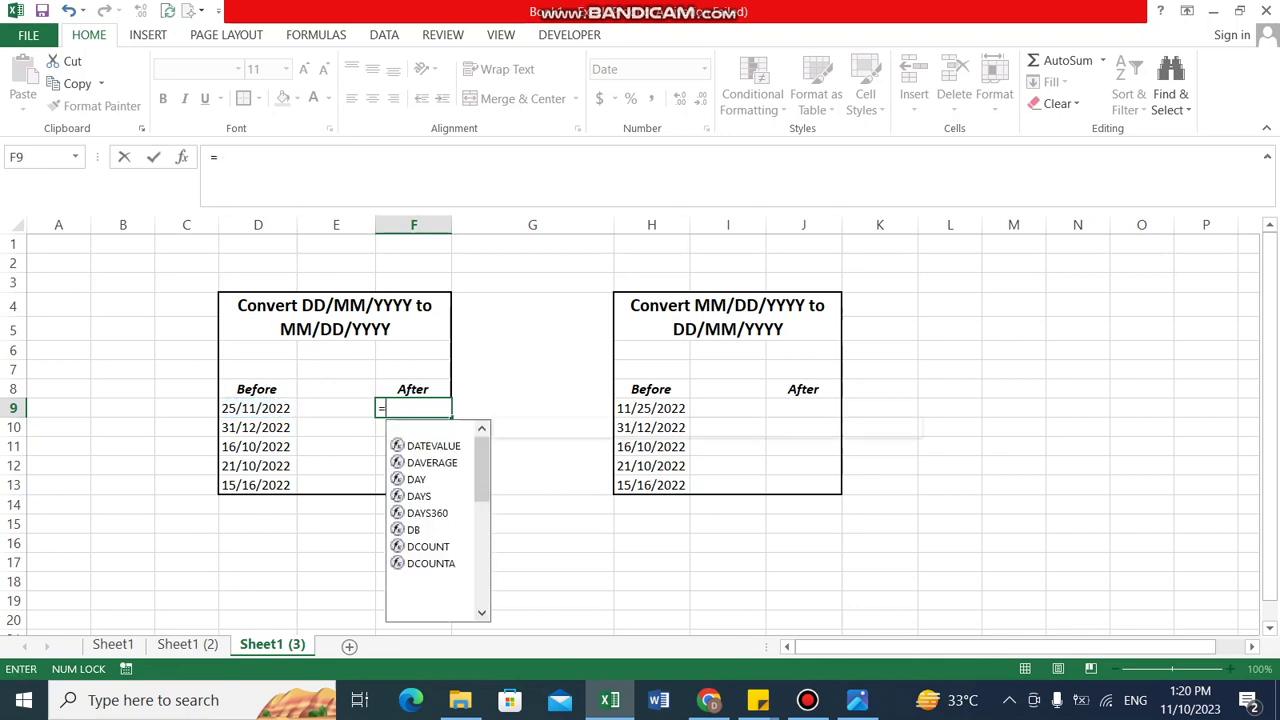
pyautogui.write('left(')
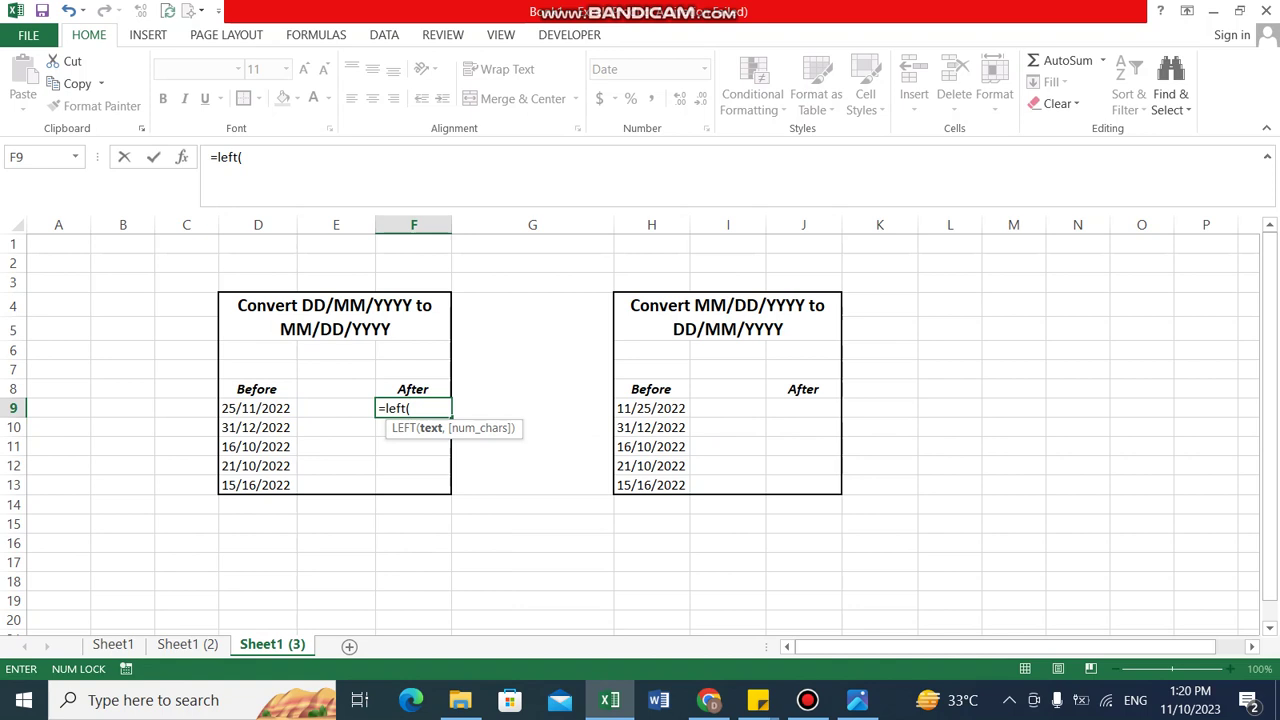
pyautogui.press('BackSpace')
pyautogui.press('BackSpace')
pyautogui.press('BackSpace')
pyautogui.press('BackSpace')
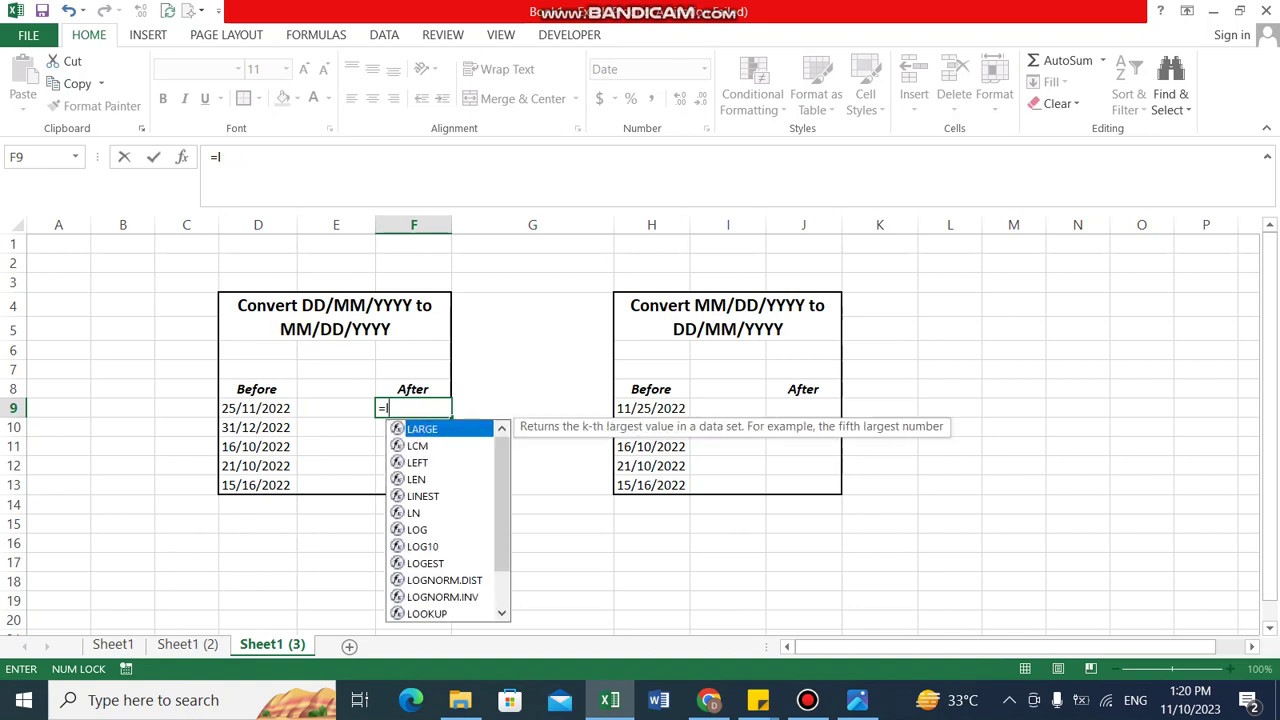
pyautogui.press('BackSpace')
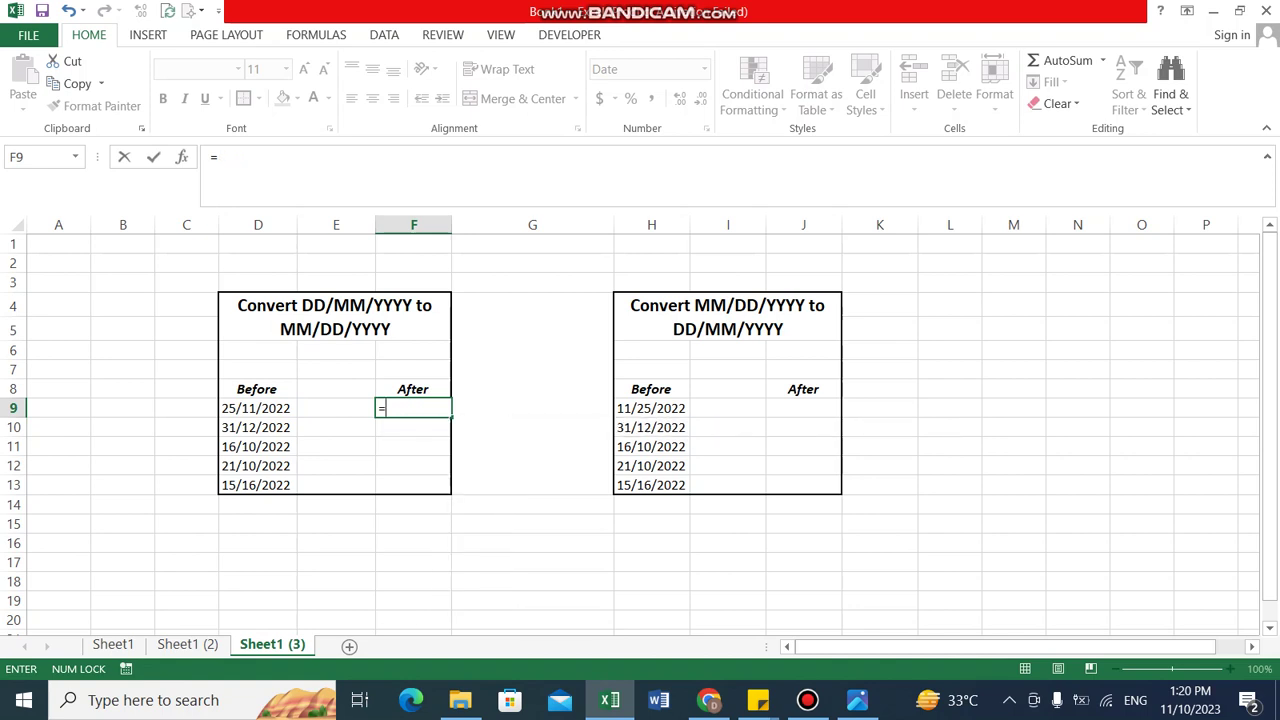
# Extract the month in F9's formula with MID(D9,4,2).
pyautogui.write('mid(')
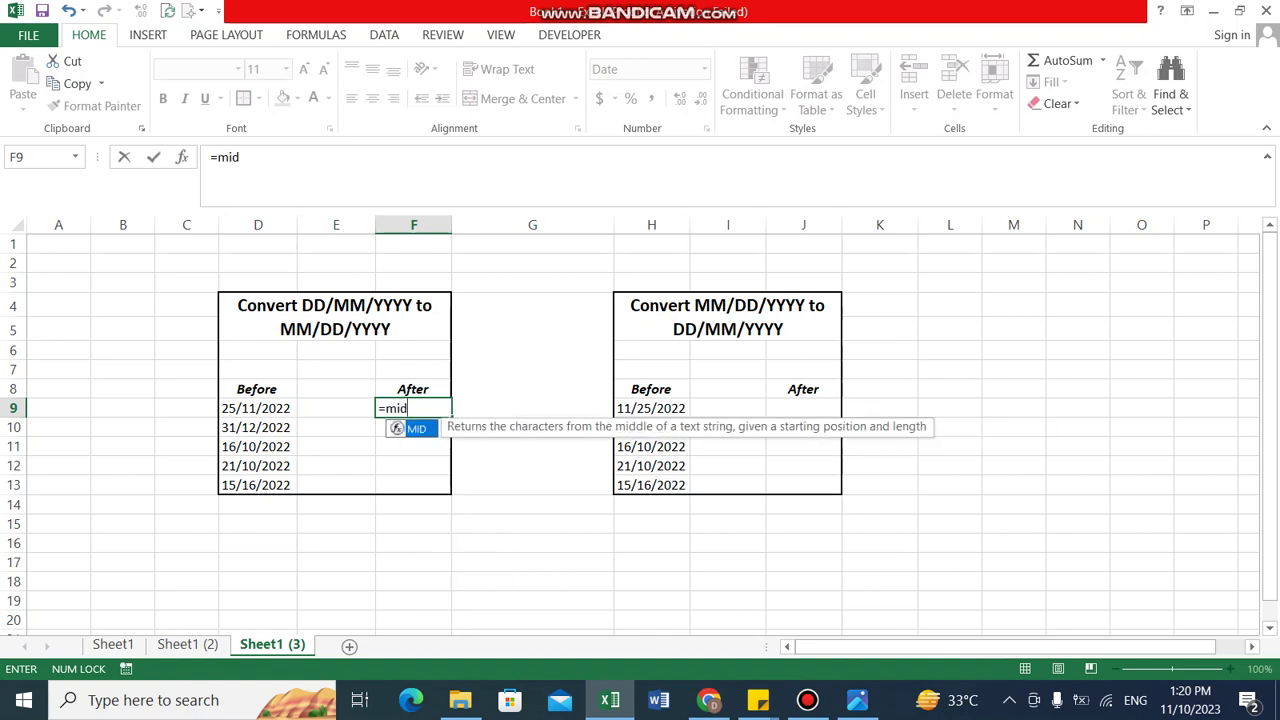
pyautogui.press('Left')
pyautogui.press('Left')
pyautogui.press('Left')
pyautogui.press('Right')
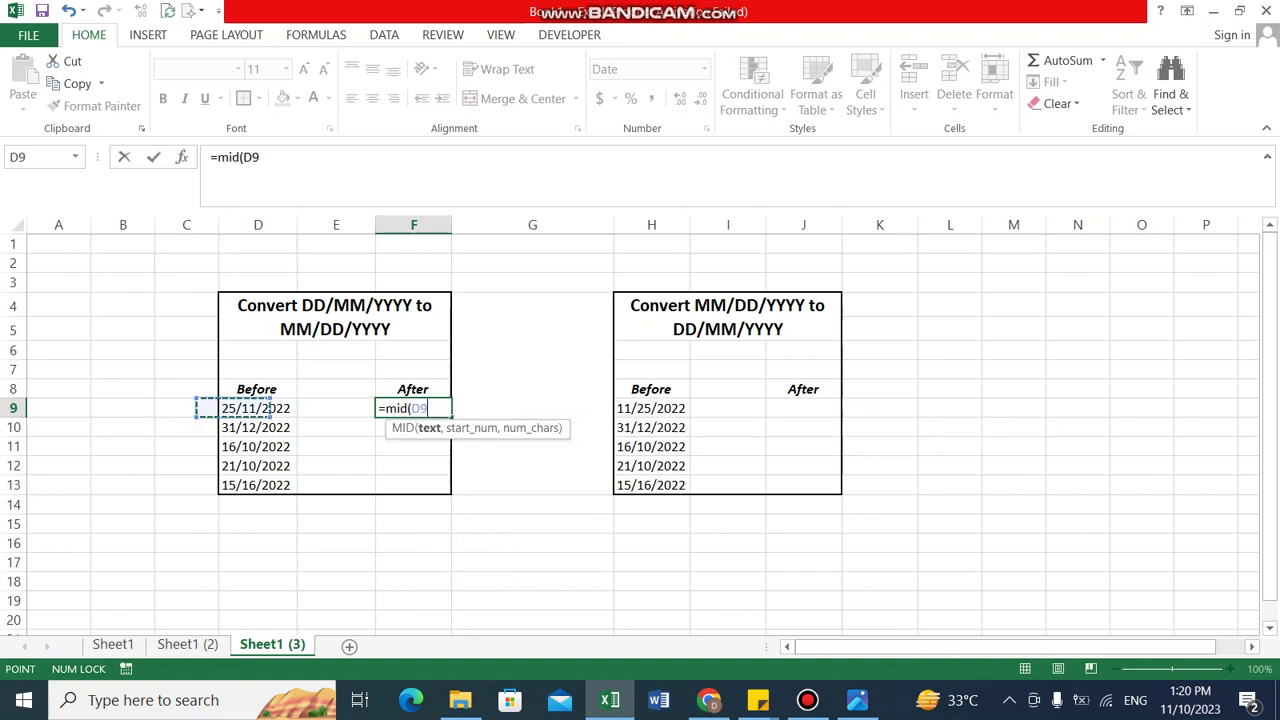
pyautogui.write(',')
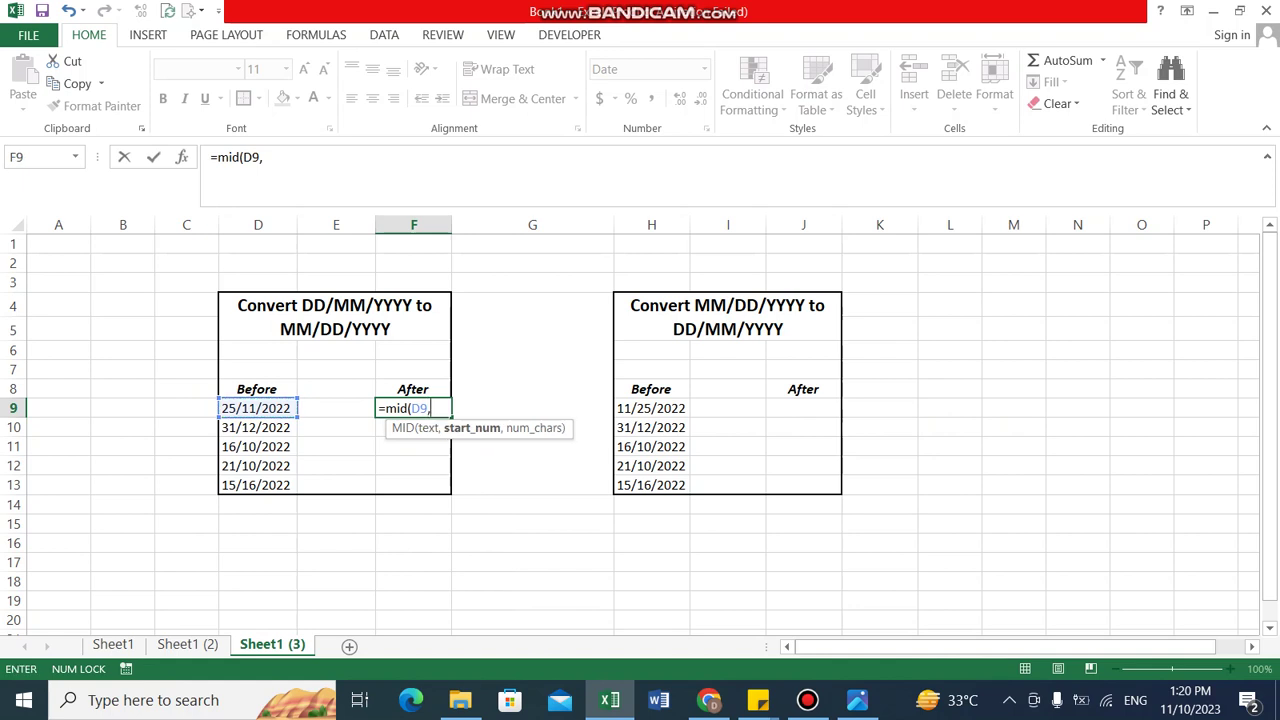
pyautogui.write('4,')
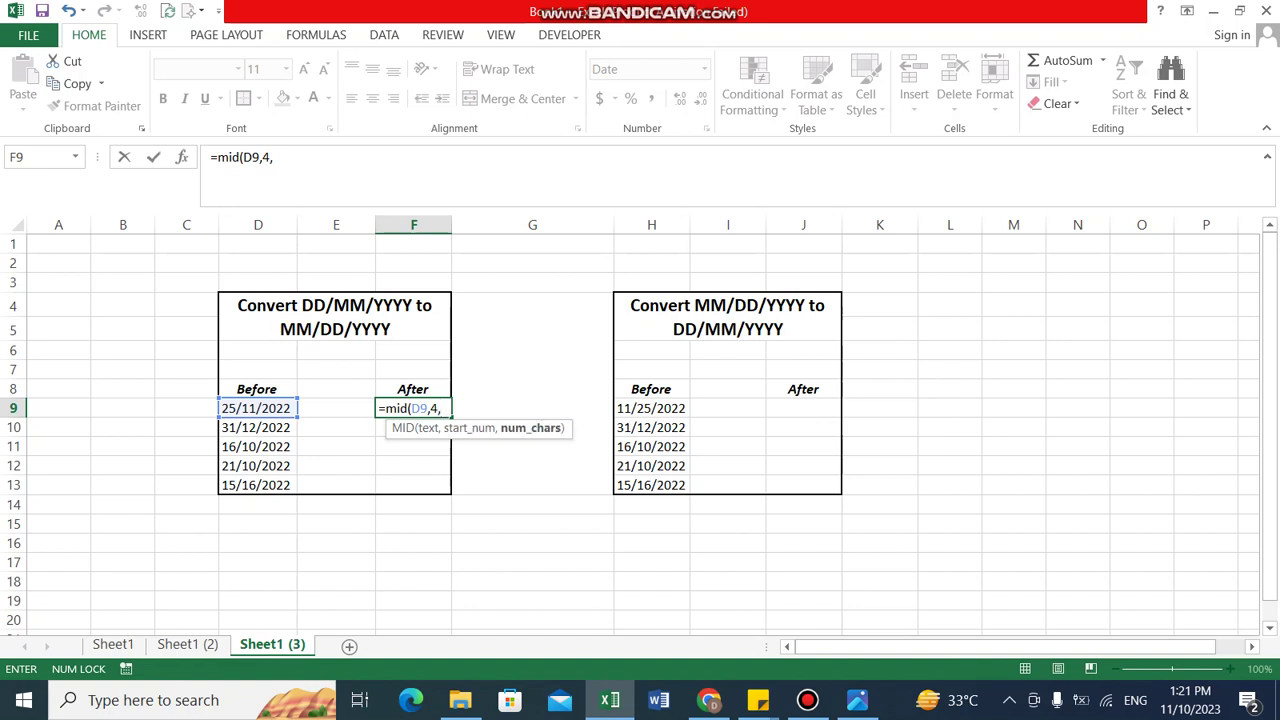
pyautogui.write('2)')
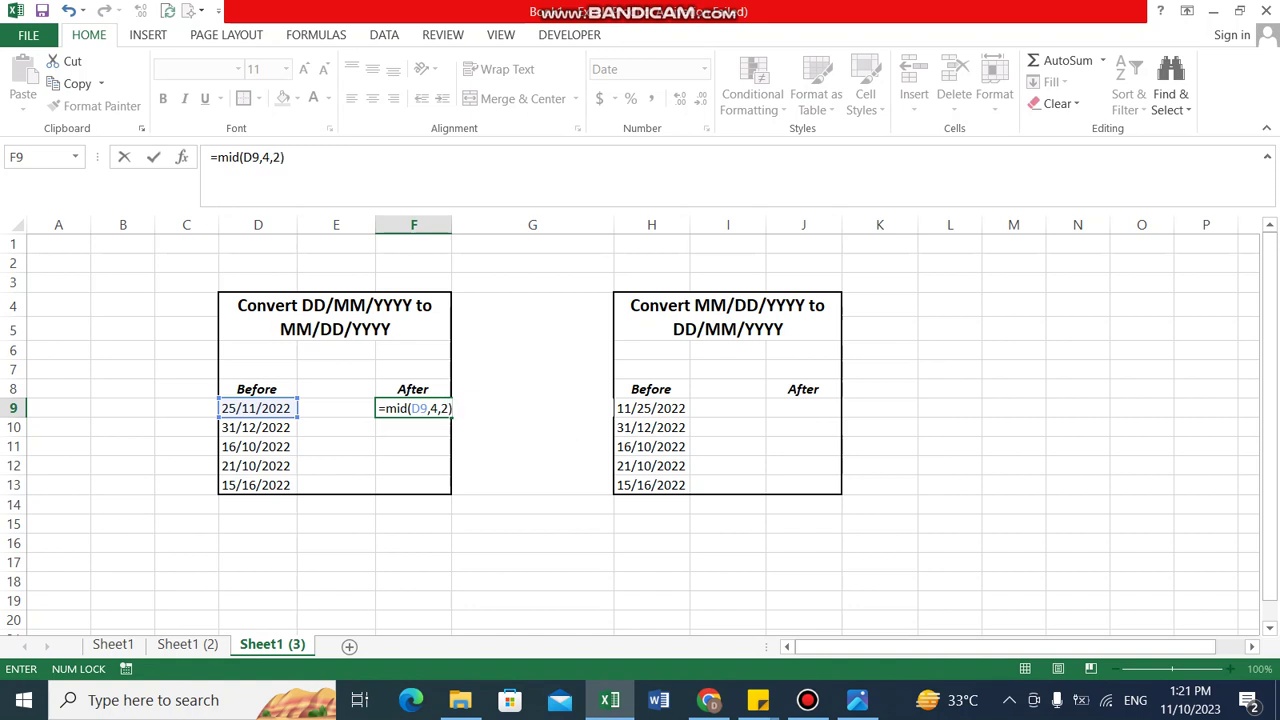
# Append a "/" separator and the day part LEFT(D9,2) to the formula in F9.
pyautogui.write('&"/"&')
pyautogui.write('left(')
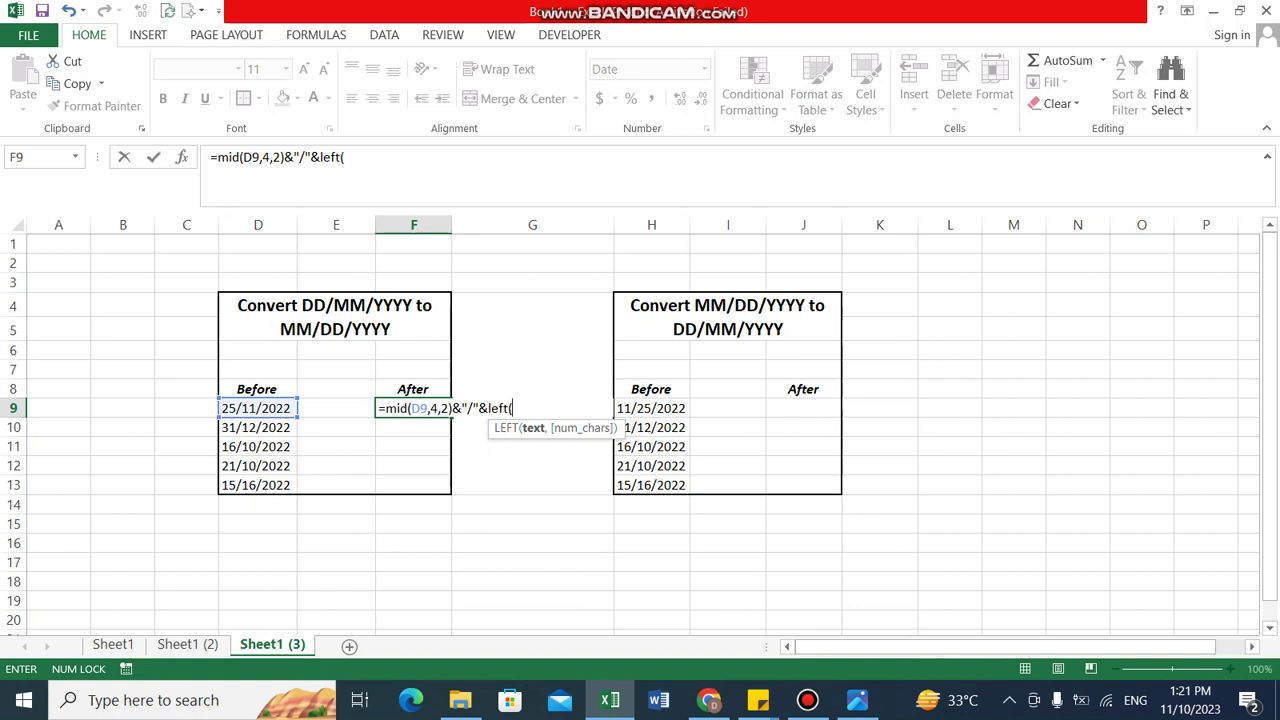
pyautogui.press('Left')
pyautogui.press('Left')
pyautogui.press('Left')
pyautogui.press('Right')
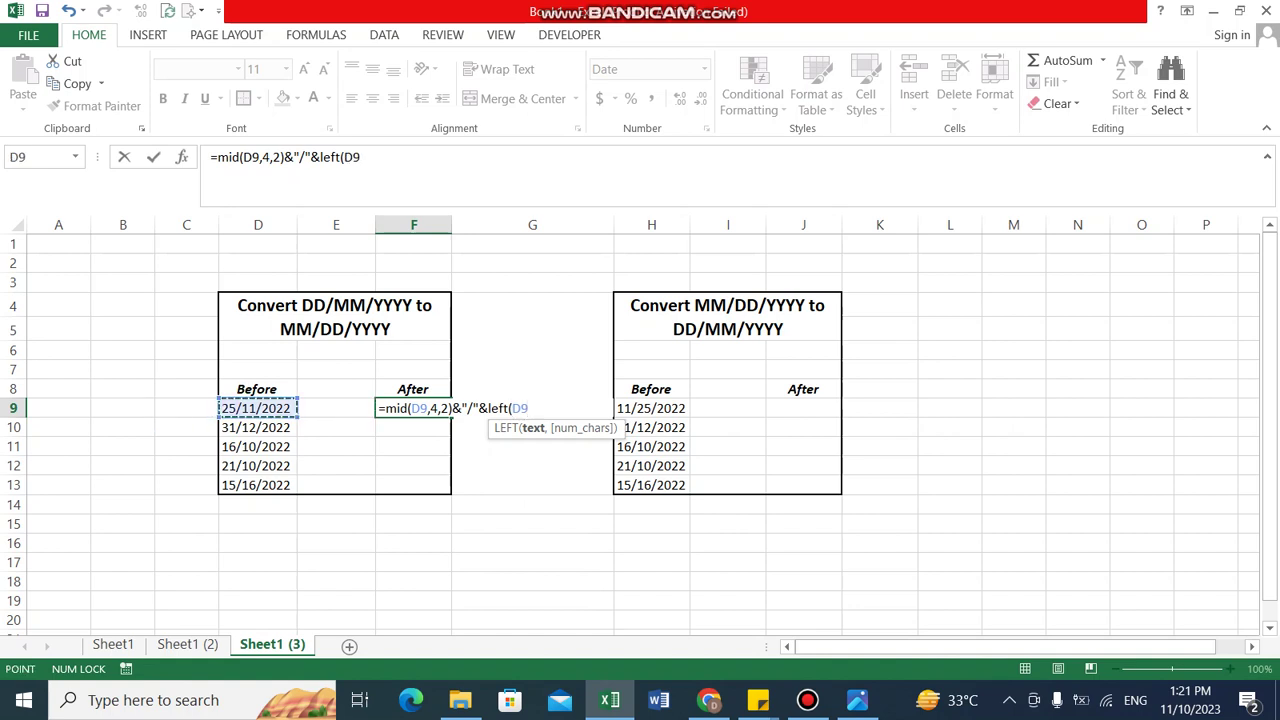
pyautogui.write(',2')
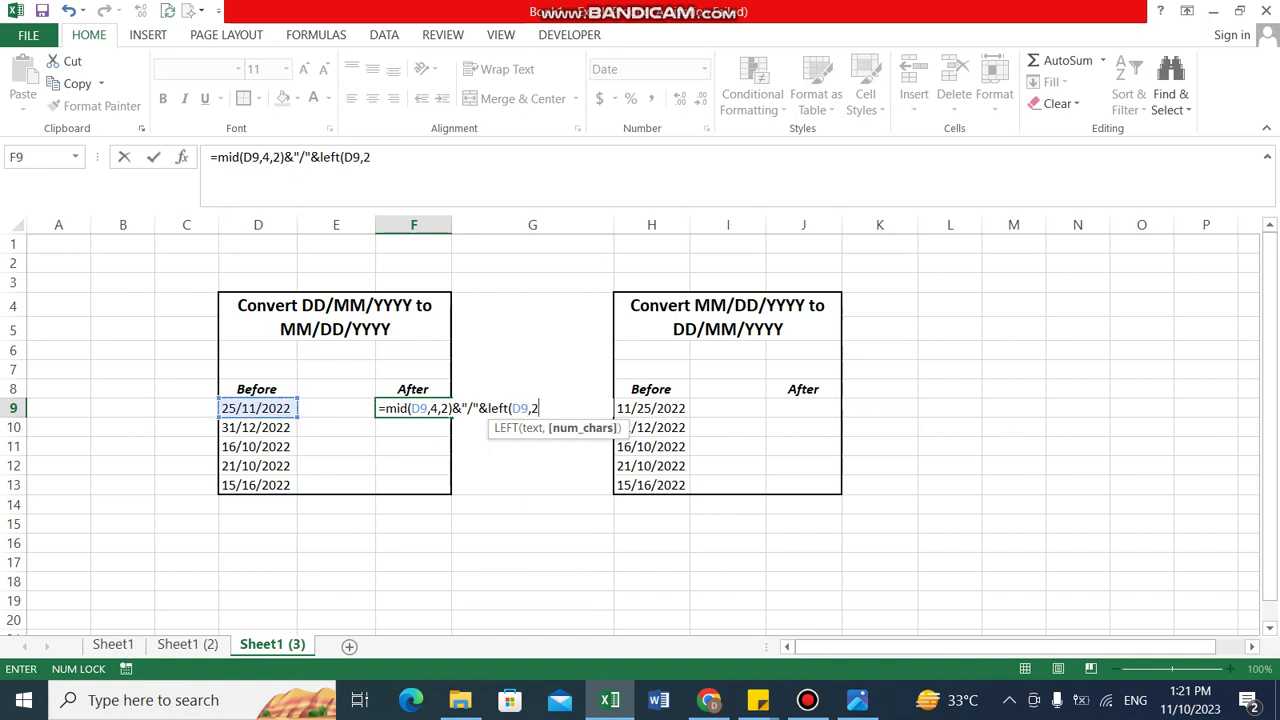
pyautogui.write(')')
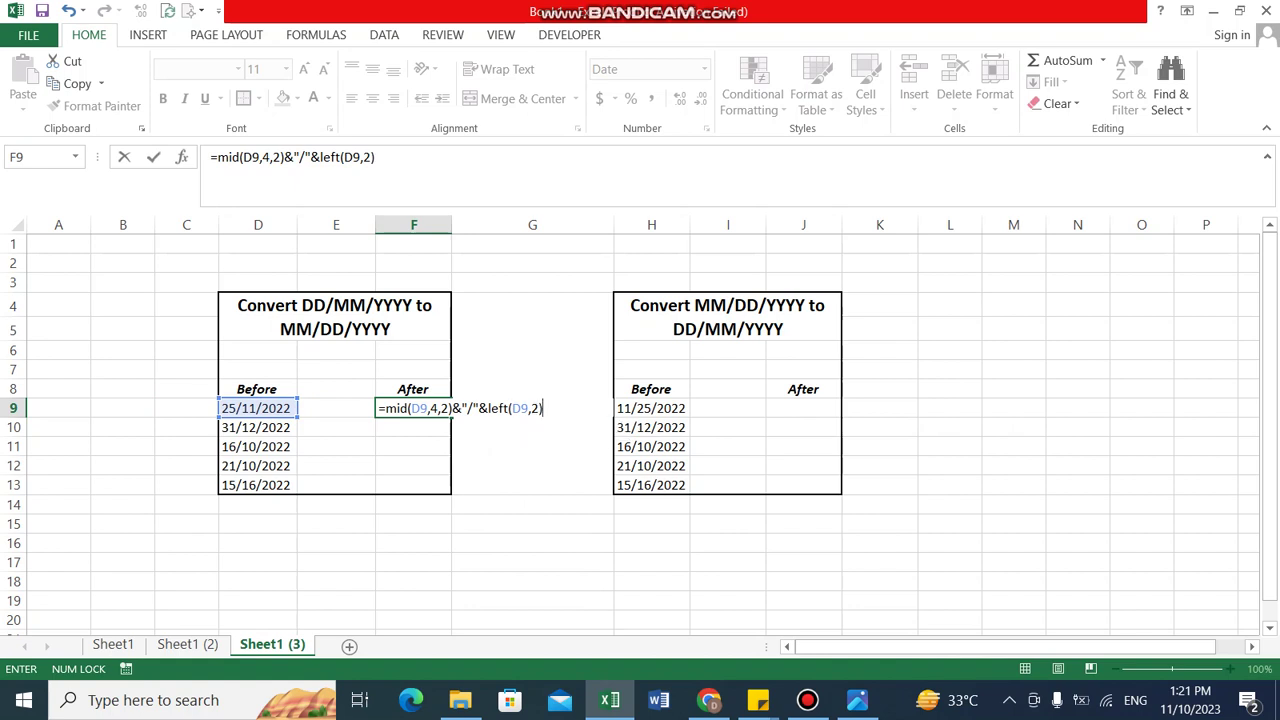
# Append another "/" separator and the year part RIGHT(D9,4), completing the formula in F9.
pyautogui.write('&"/"&')
pyautogui.click(258, 408)
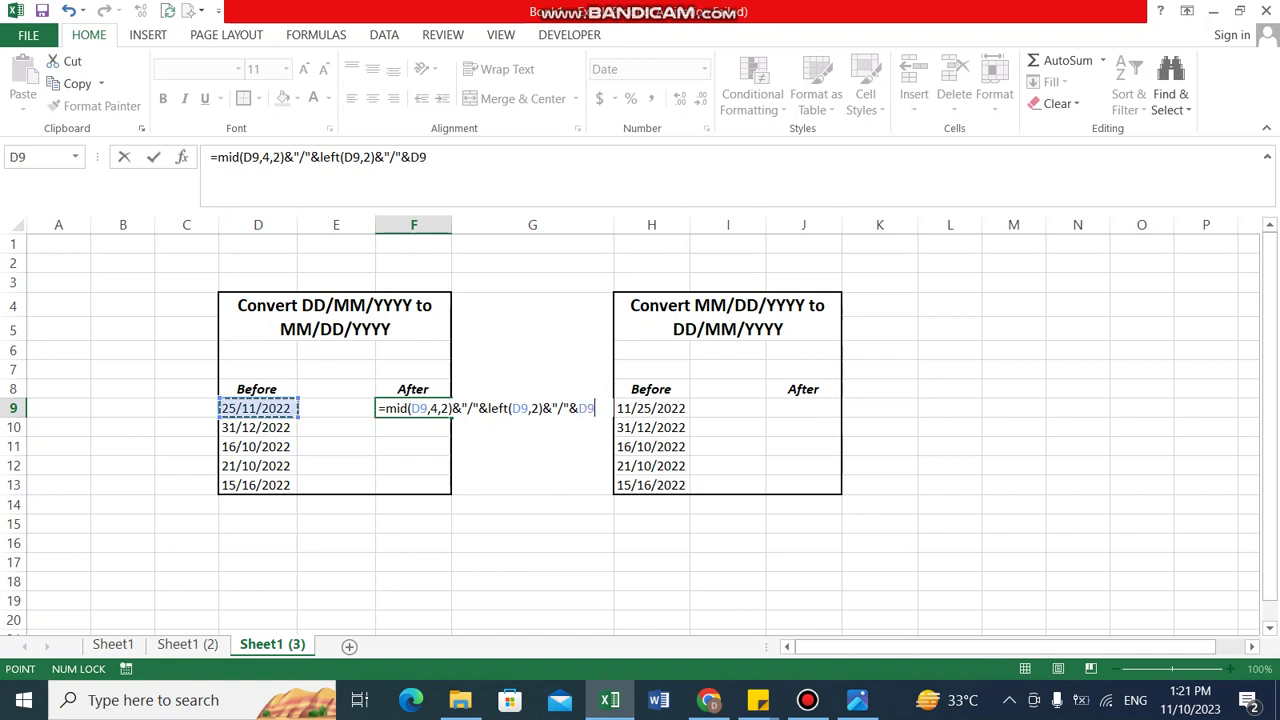
pyautogui.press('BackSpace')
pyautogui.press('BackSpace')
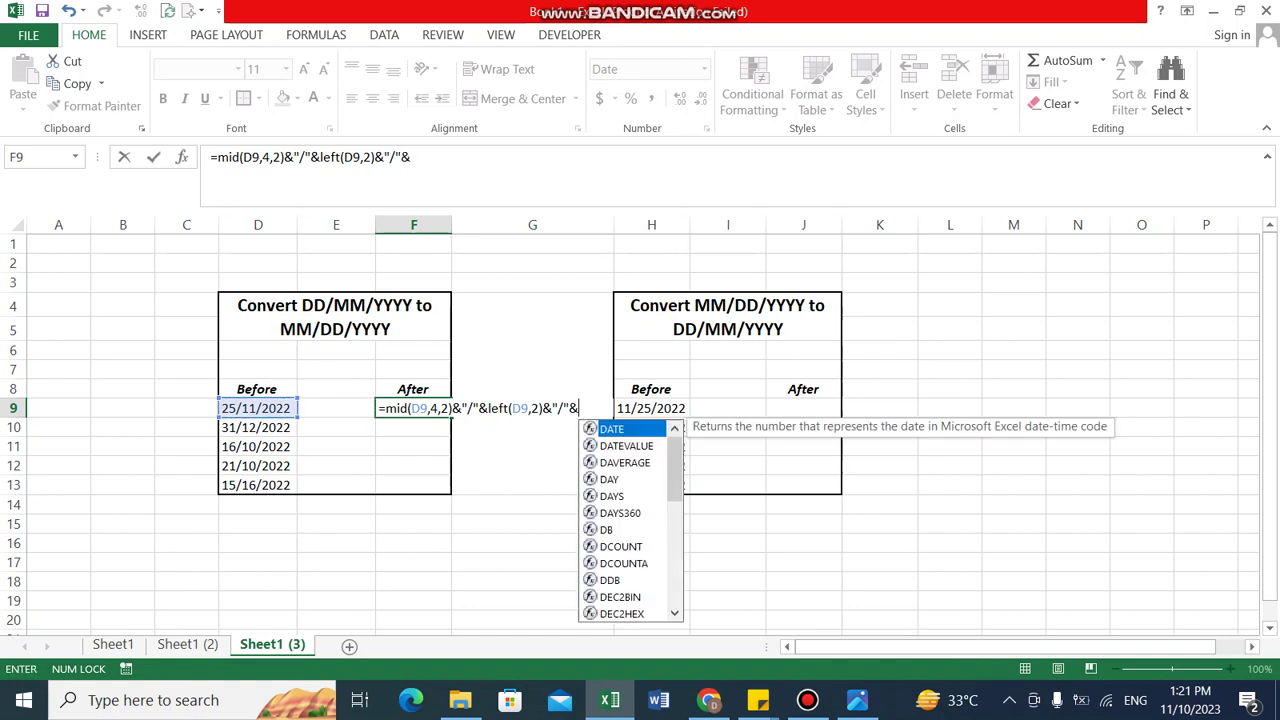
pyautogui.write('right')
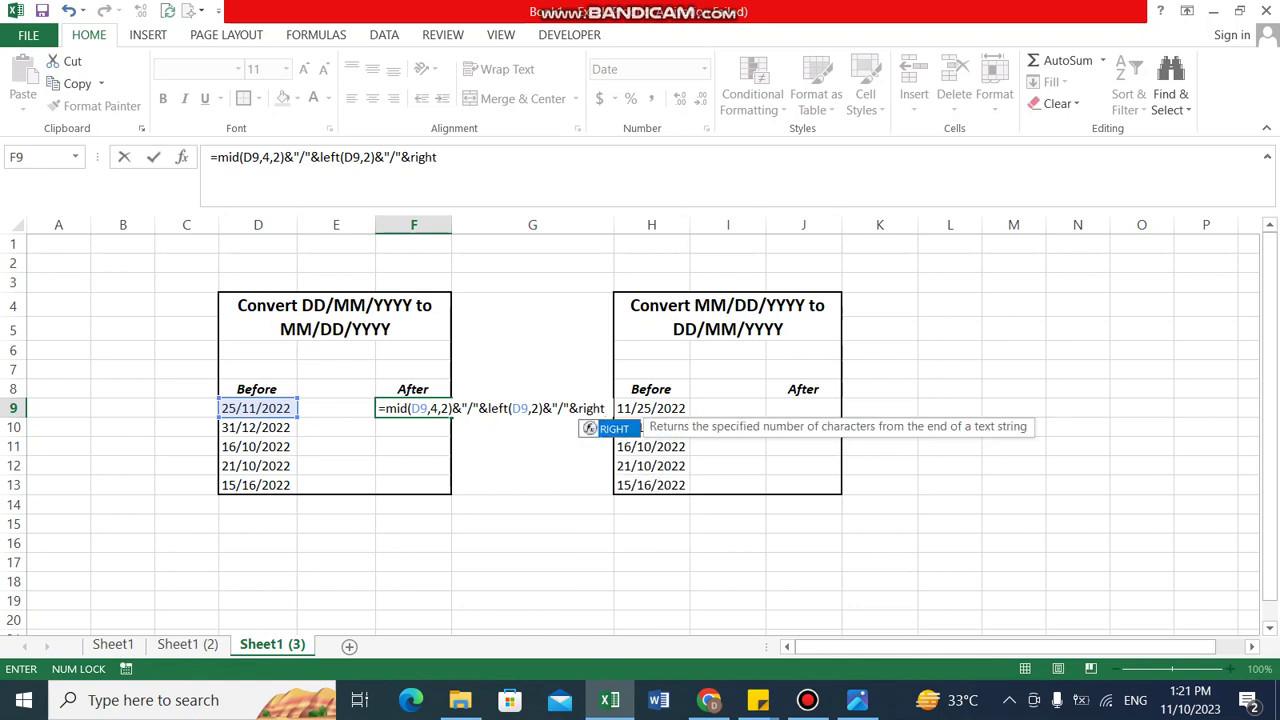
pyautogui.write('(')
pyautogui.press('Left')
pyautogui.press('Left')
pyautogui.press('Left')
pyautogui.press('Right')
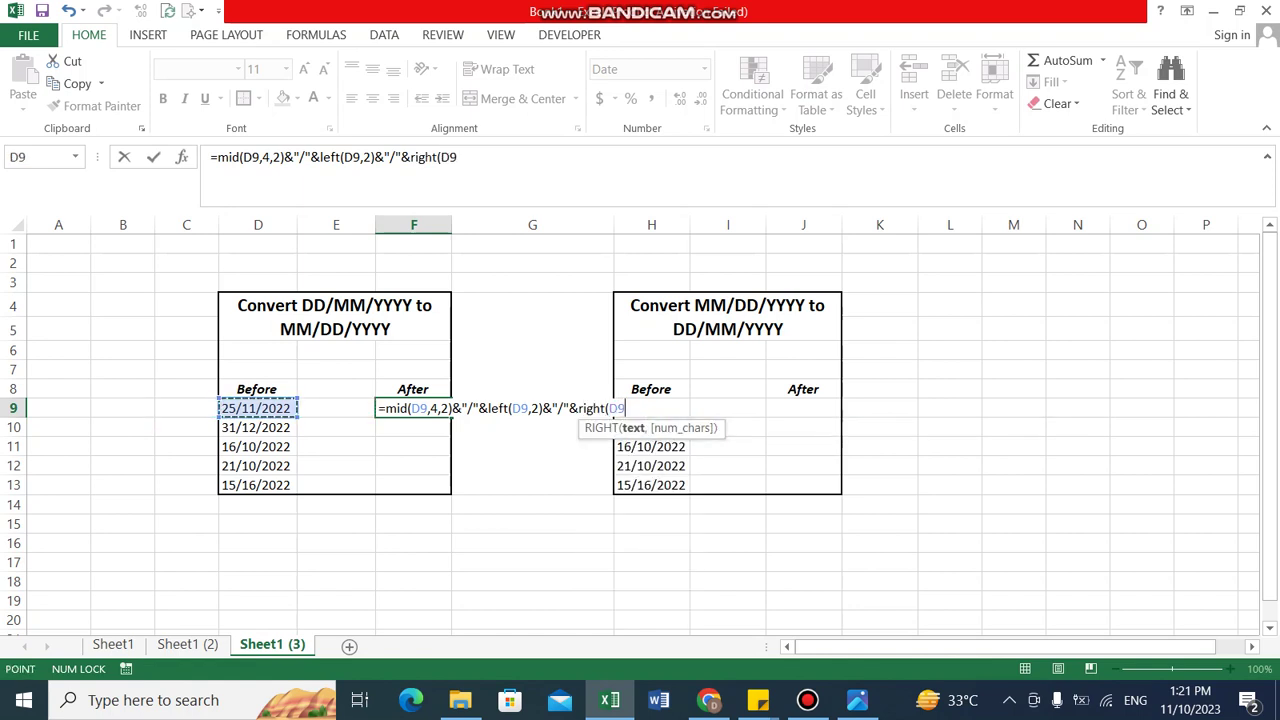
pyautogui.write(',4')
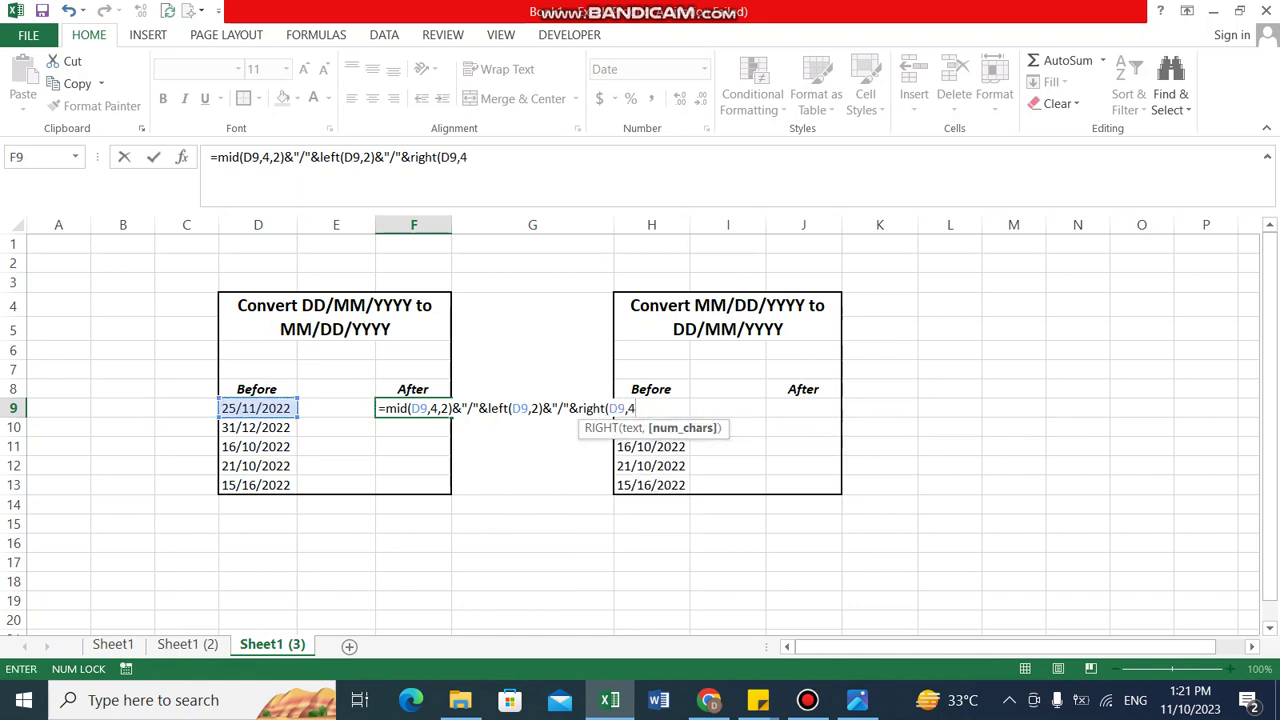
pyautogui.write(')')
pyautogui.press('Return')
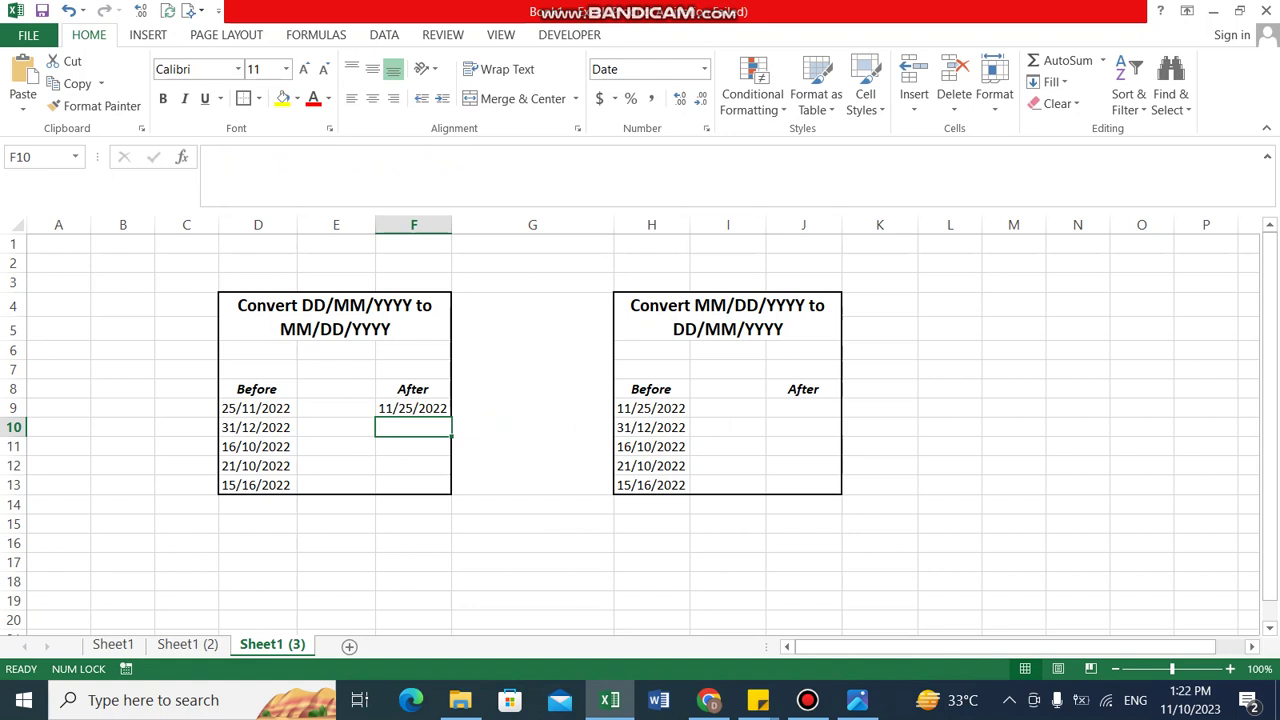
# Fill the date conversion formula from F9 down through F13.
pyautogui.click(413, 447)
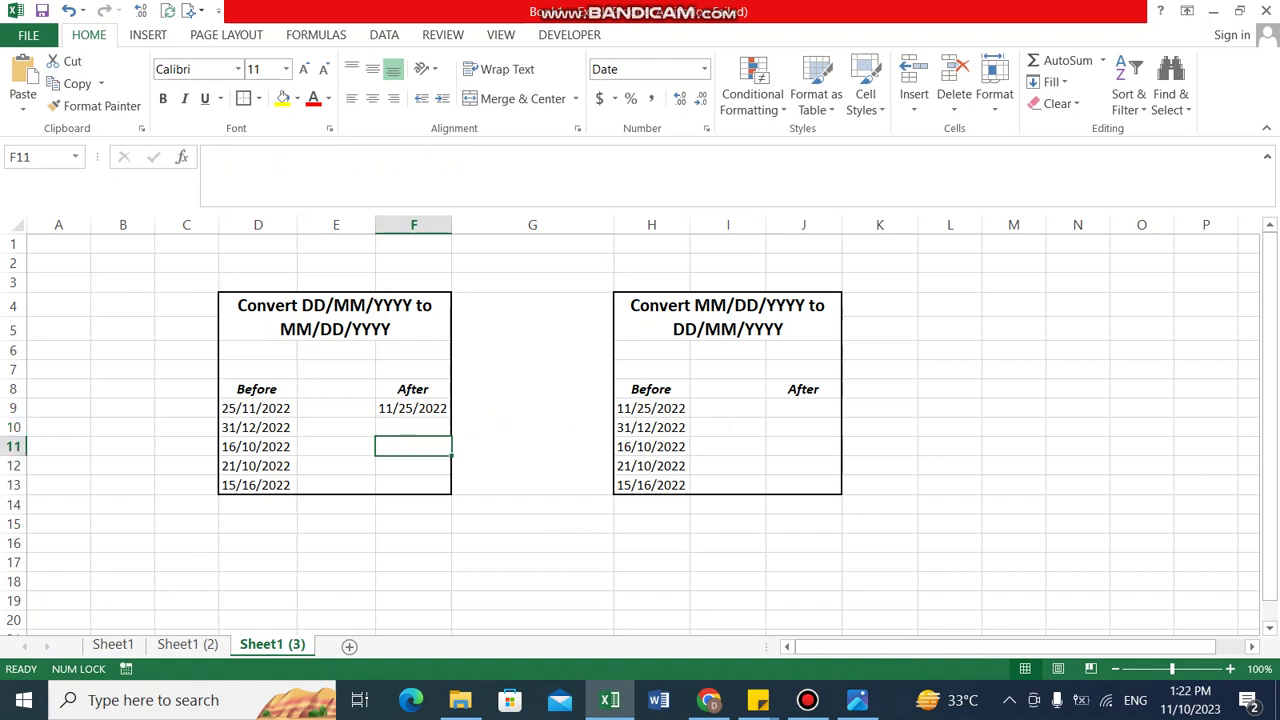
pyautogui.click(413, 427)
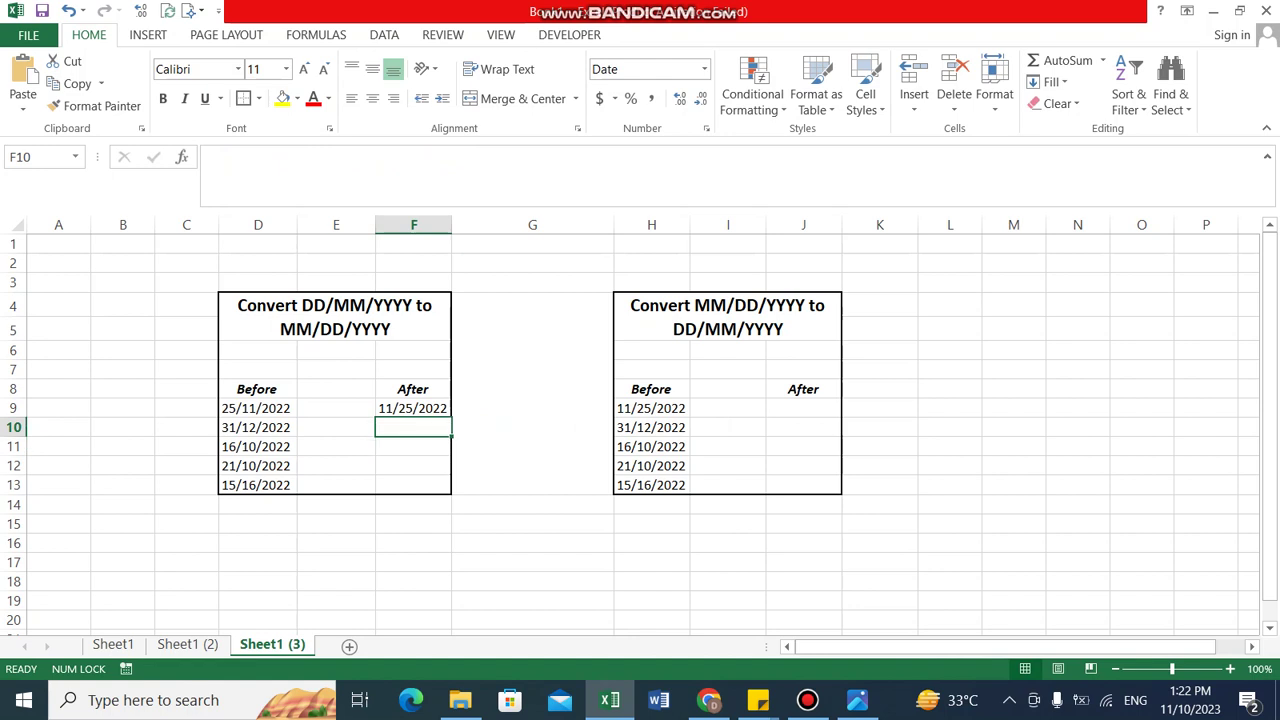
pyautogui.click(413, 408)
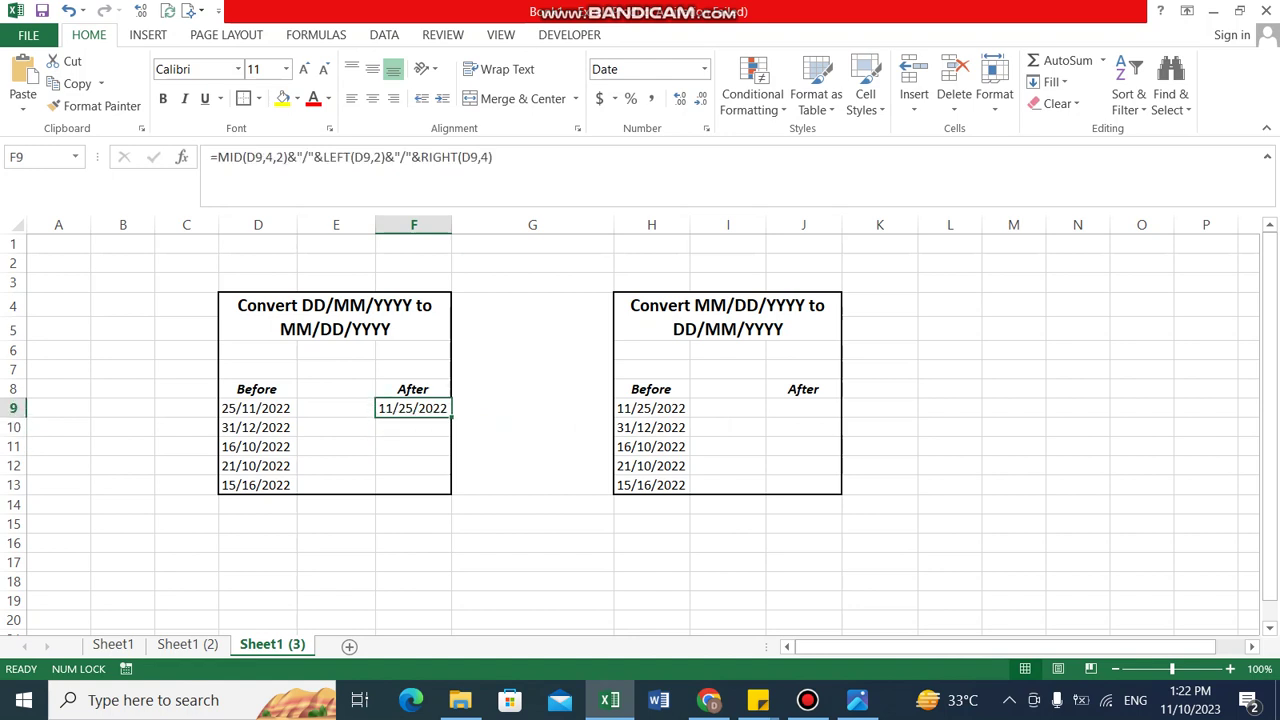
pyautogui.hotkey('shift', 'Down')
pyautogui.hotkey('shift', 'Down')
pyautogui.hotkey('shift', 'Down')
pyautogui.hotkey('shift', 'Down')
pyautogui.press('Down')
pyautogui.press('Up')
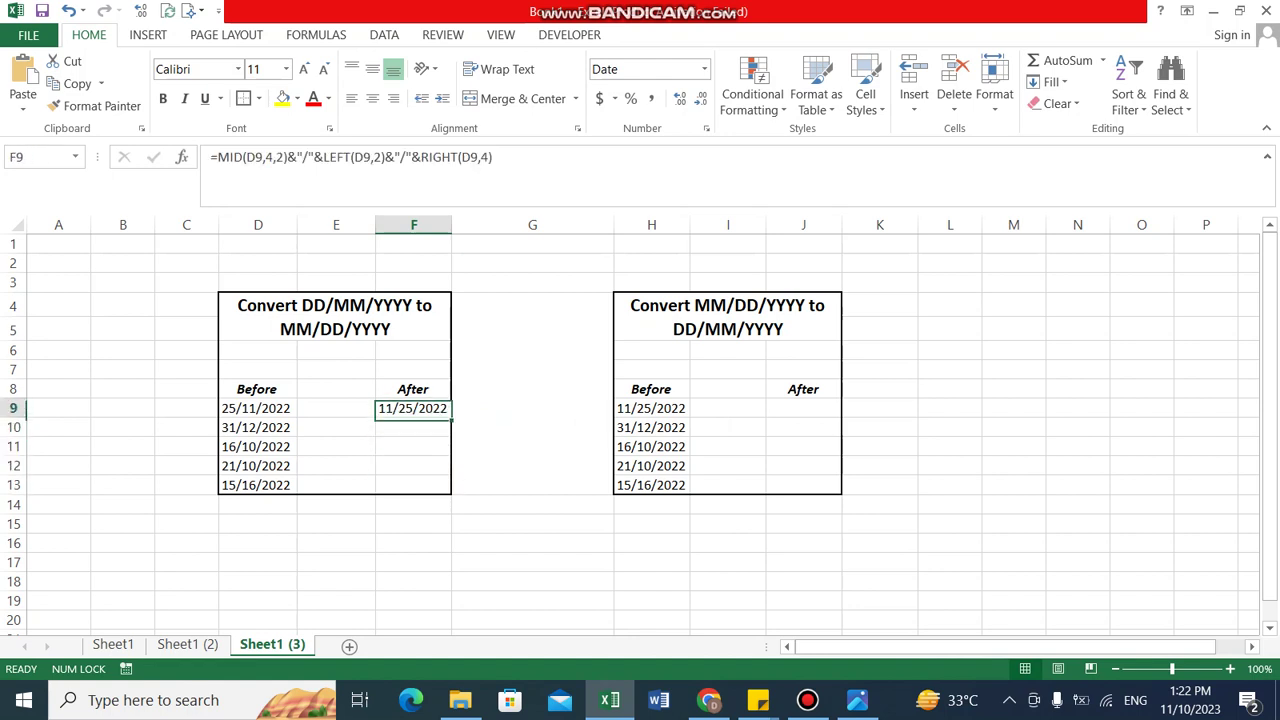
pyautogui.hotkey('shift', 'Down')
pyautogui.hotkey('shift', 'Down')
pyautogui.hotkey('shift', 'Down')
pyautogui.hotkey('shift', 'Down')
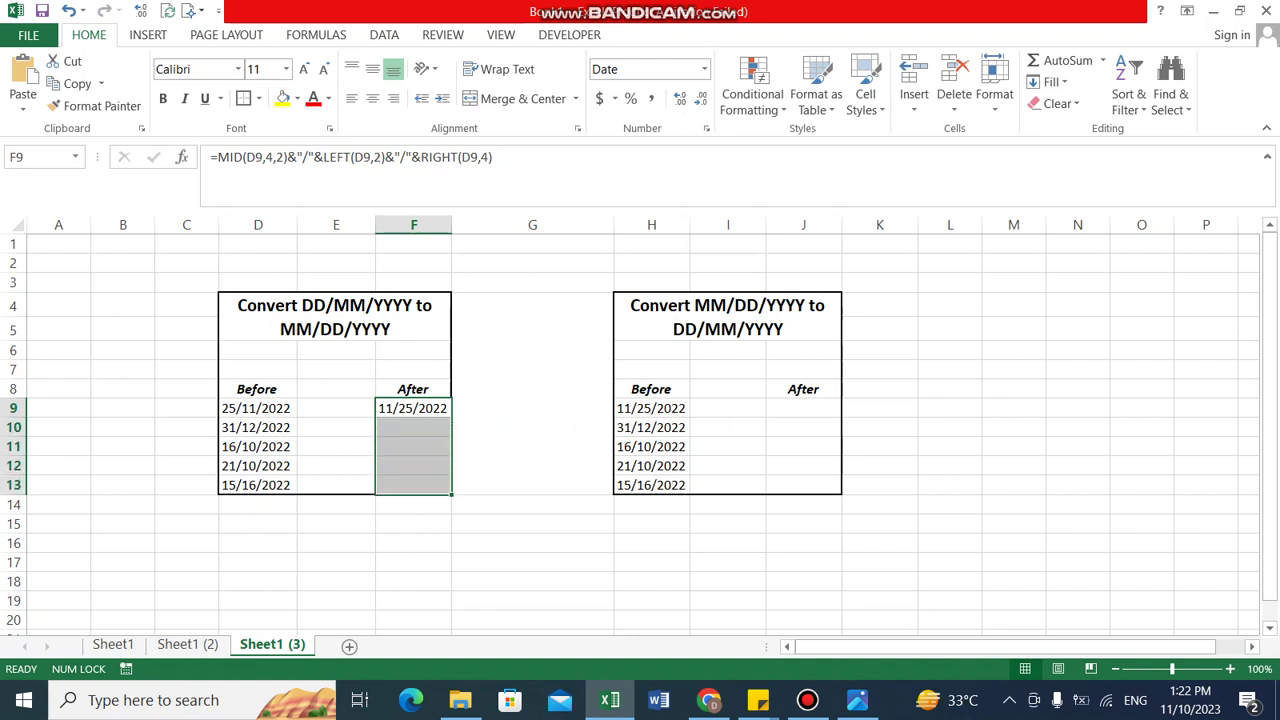
pyautogui.hotkey('ctrl', 'd')
pyautogui.press('Right')
pyautogui.press('Down')
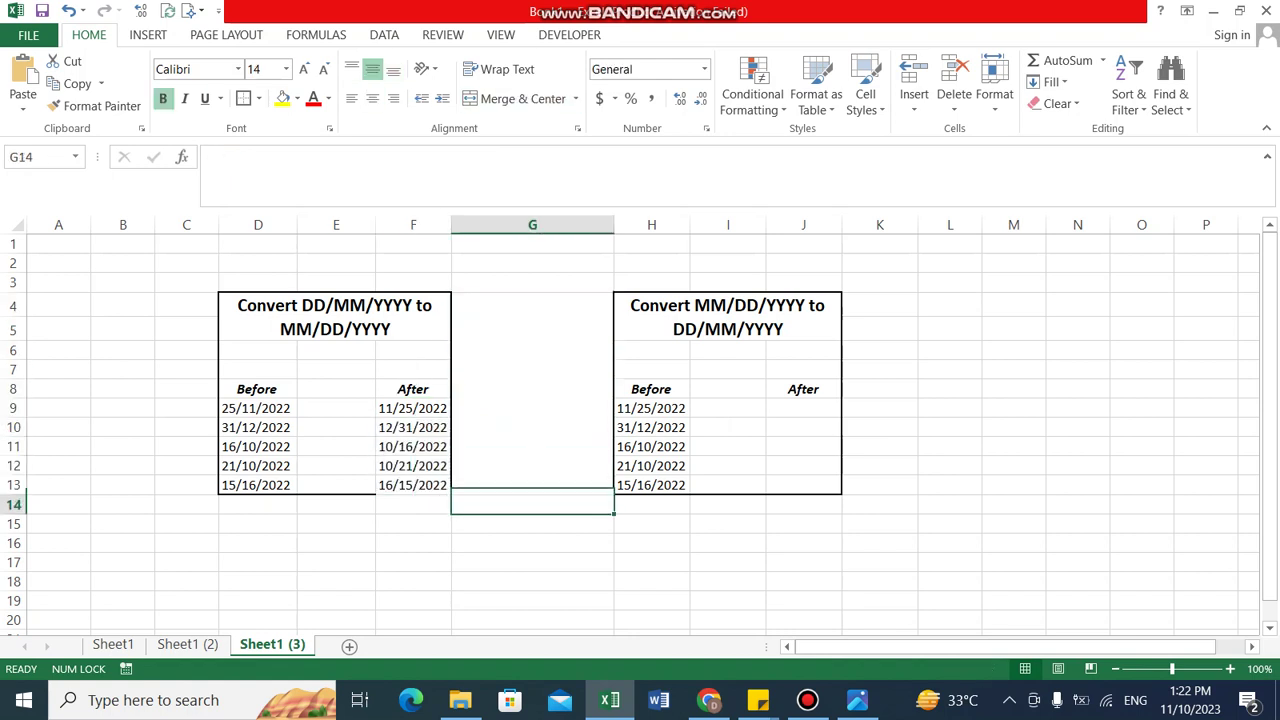
pyautogui.press('Down')
pyautogui.press('Down')
pyautogui.press('Down')
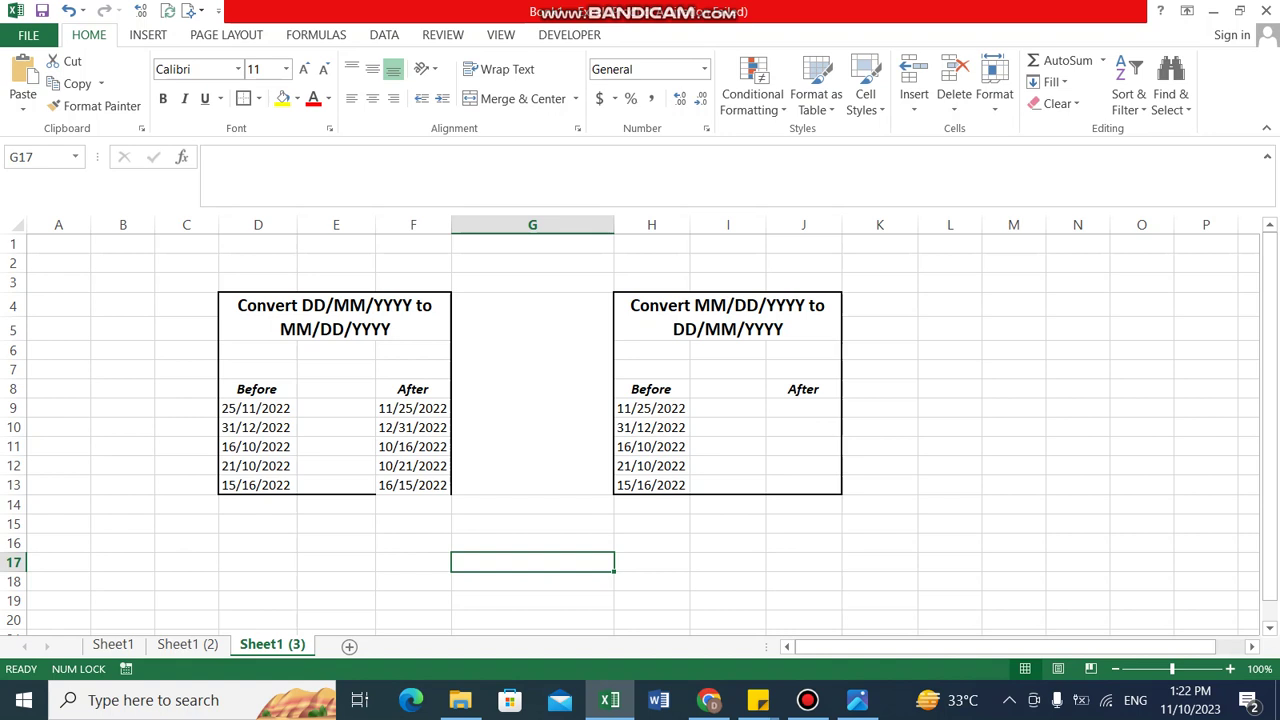
# Copy the date conversion formula from F9 into J9, the first After cell of the MM/DD/YYYY to DD/MM/YYYY table.
pyautogui.click(413, 408)
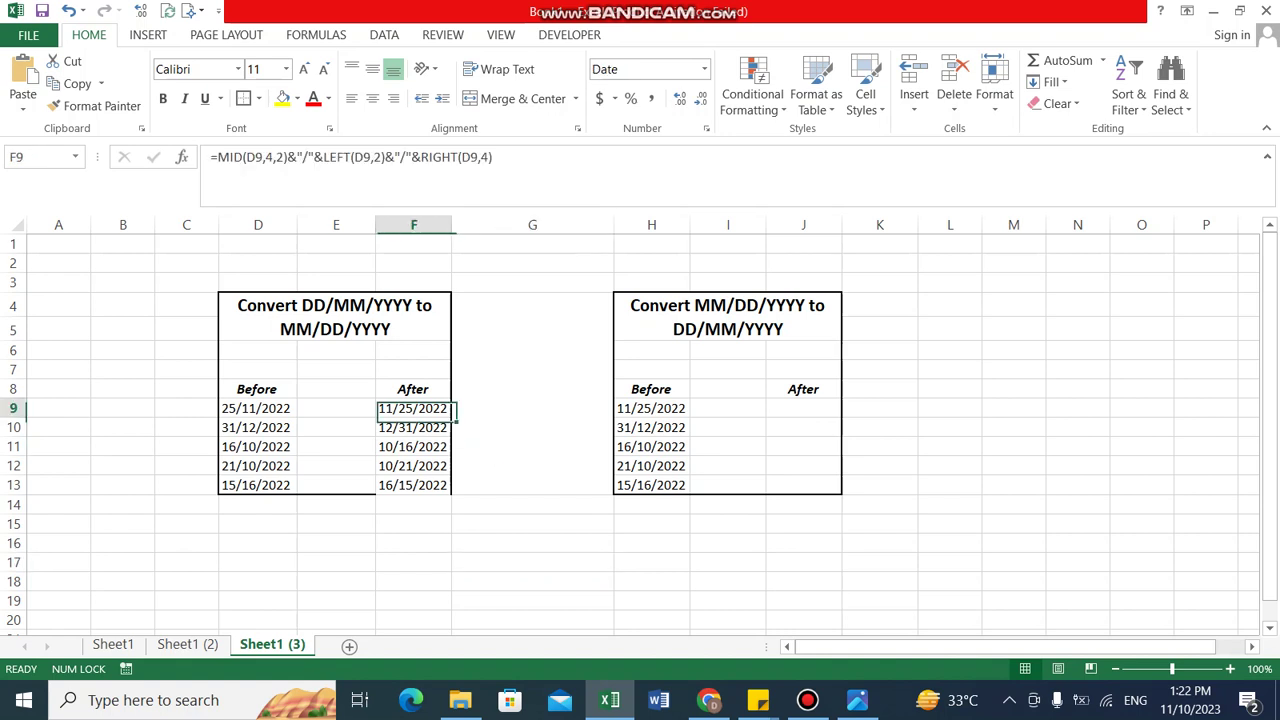
pyautogui.hotkey('ctrl', 'c')
pyautogui.press('Right')
pyautogui.press('Right')
pyautogui.press('Right')
pyautogui.press('Right')
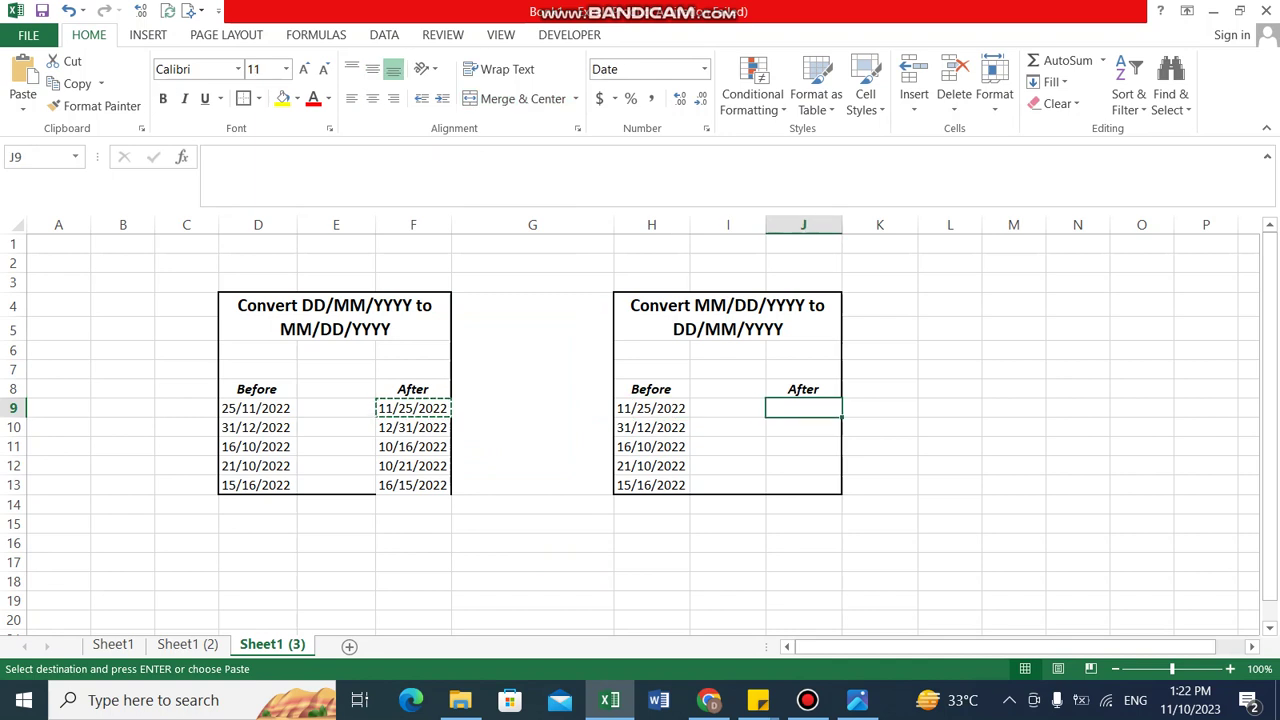
pyautogui.hotkey('ctrl', 'v')
pyautogui.press('Right')
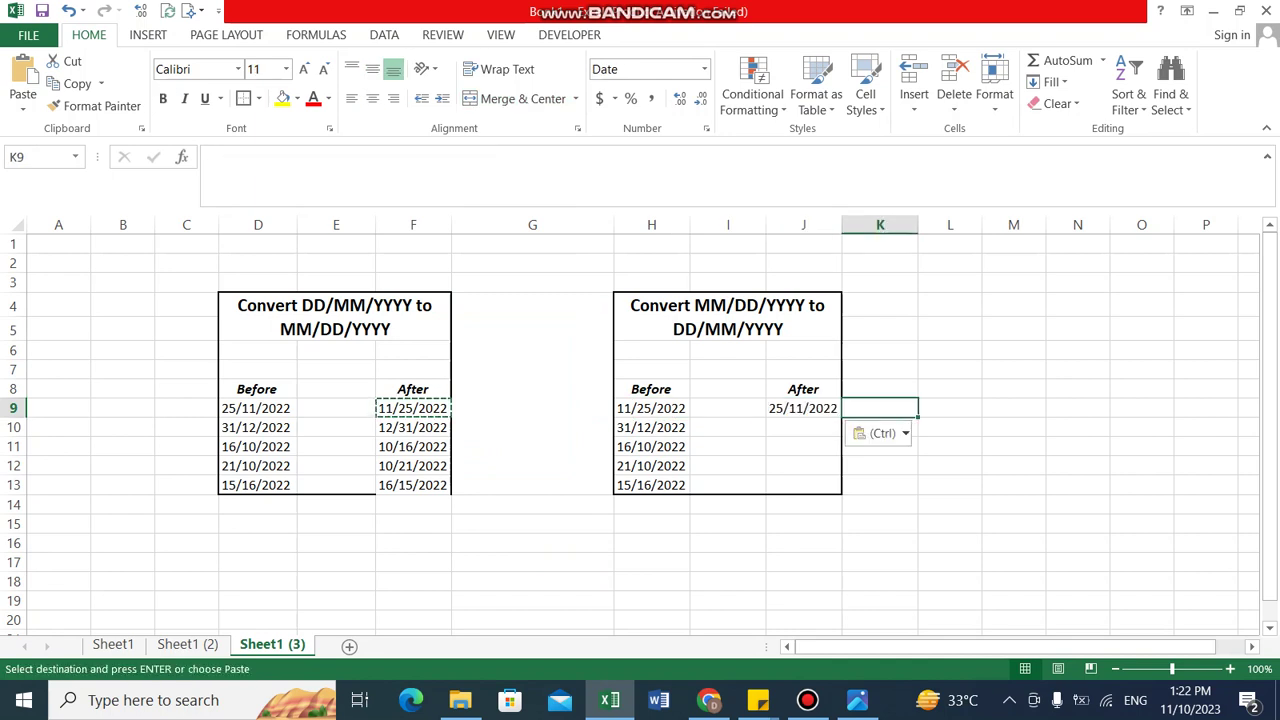
pyautogui.press('Left')
pyautogui.press('Escape')
pyautogui.write('=')
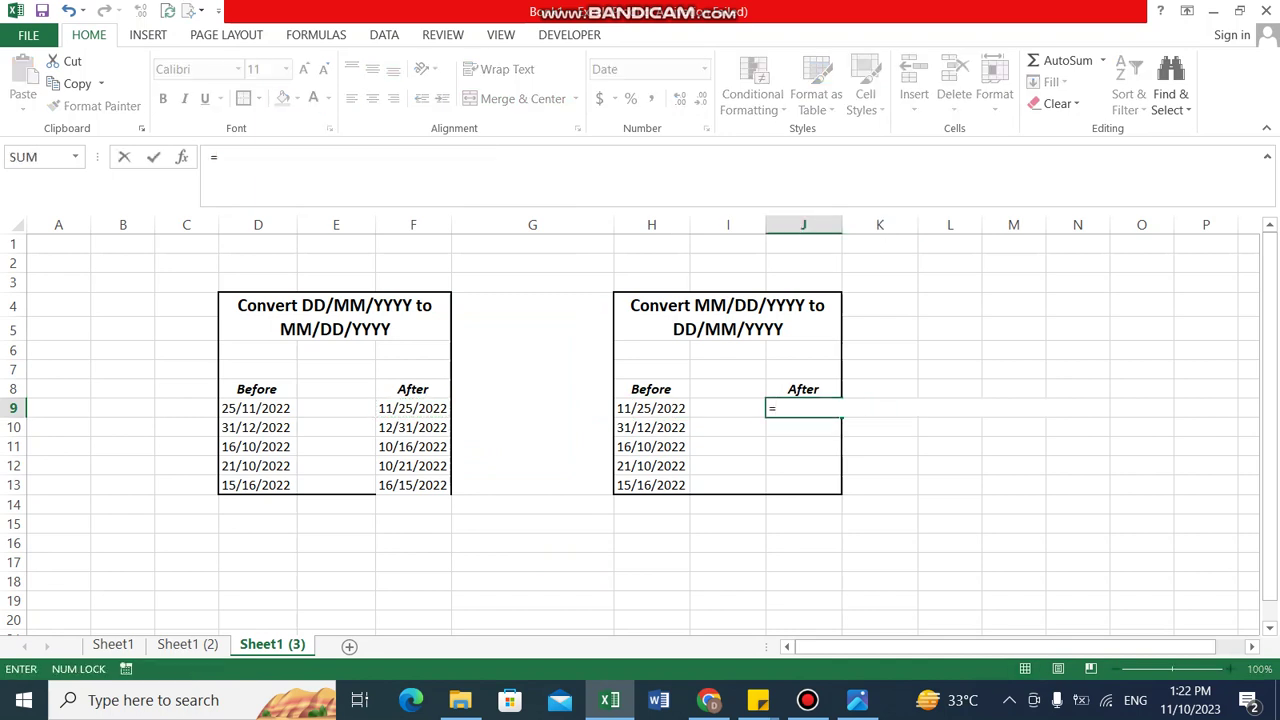
pyautogui.press('Escape')
# Open the formula in J9 and review it from its end back to the start, leaving it unedited.
pyautogui.press('F2')
pyautogui.press('Left')
pyautogui.press('Left')
pyautogui.press('Left')
pyautogui.press('Left')
pyautogui.press('Left')
pyautogui.press('Left')
pyautogui.press('Left')
pyautogui.press('Left')
pyautogui.press('Left')
pyautogui.press('Left')
pyautogui.press('Left')
pyautogui.press('Left')
pyautogui.press('Left')
pyautogui.press('Left')
pyautogui.press('Left')
pyautogui.press('Left')
pyautogui.press('Left')
pyautogui.press('Left')
pyautogui.press('Left')
pyautogui.press('Left')
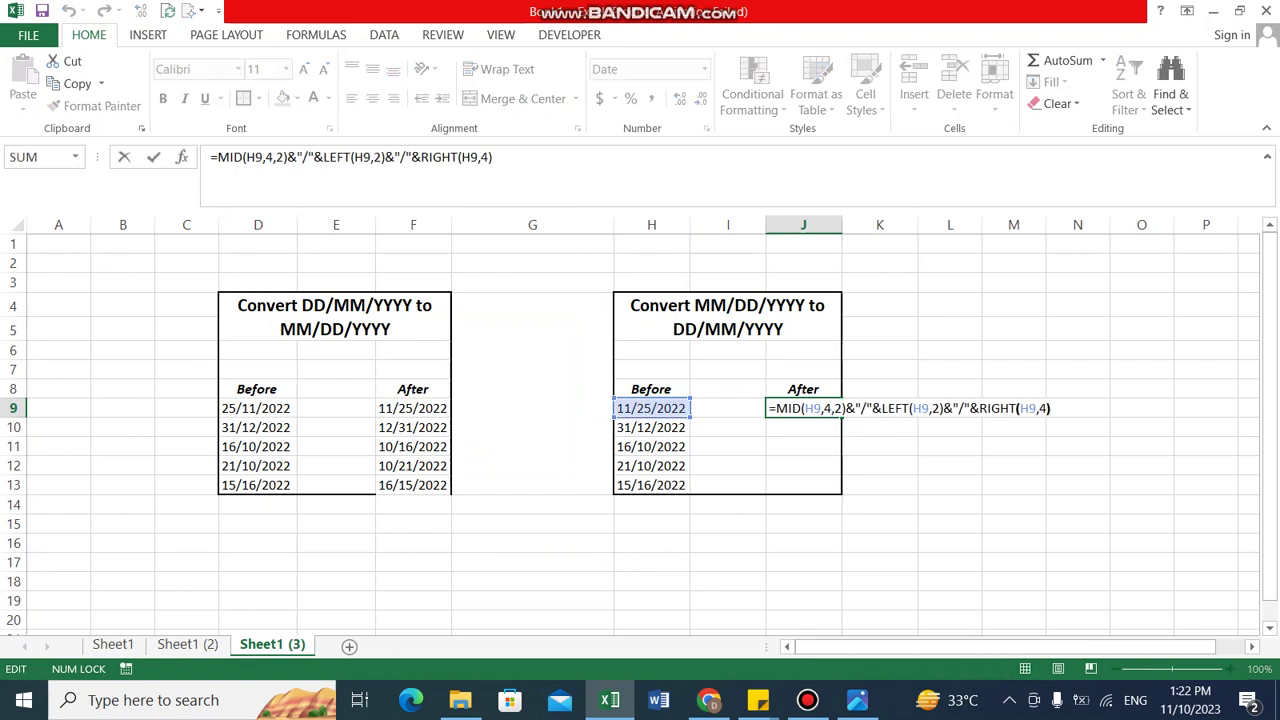
pyautogui.press('Left')
pyautogui.press('Left')
pyautogui.press('Left')
pyautogui.press('Left')
pyautogui.press('Left')
pyautogui.press('Left')
pyautogui.press('Left')
pyautogui.press('Left')
pyautogui.press('Left')
pyautogui.press('Left')
pyautogui.press('Left')
pyautogui.press('Left')
pyautogui.press('Left')
pyautogui.press('Left')
pyautogui.press('Left')
pyautogui.press('Left')
pyautogui.press('Left')
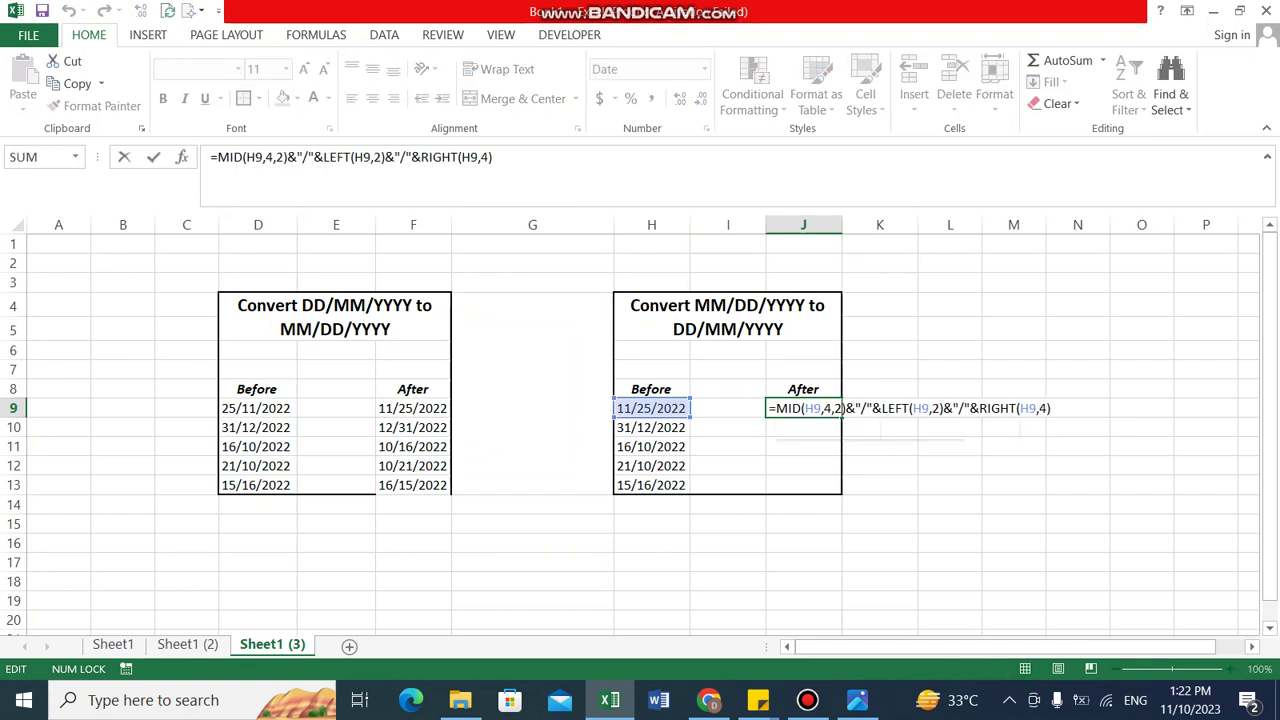
pyautogui.press('Escape')
pyautogui.press('Left')
pyautogui.press('Left')
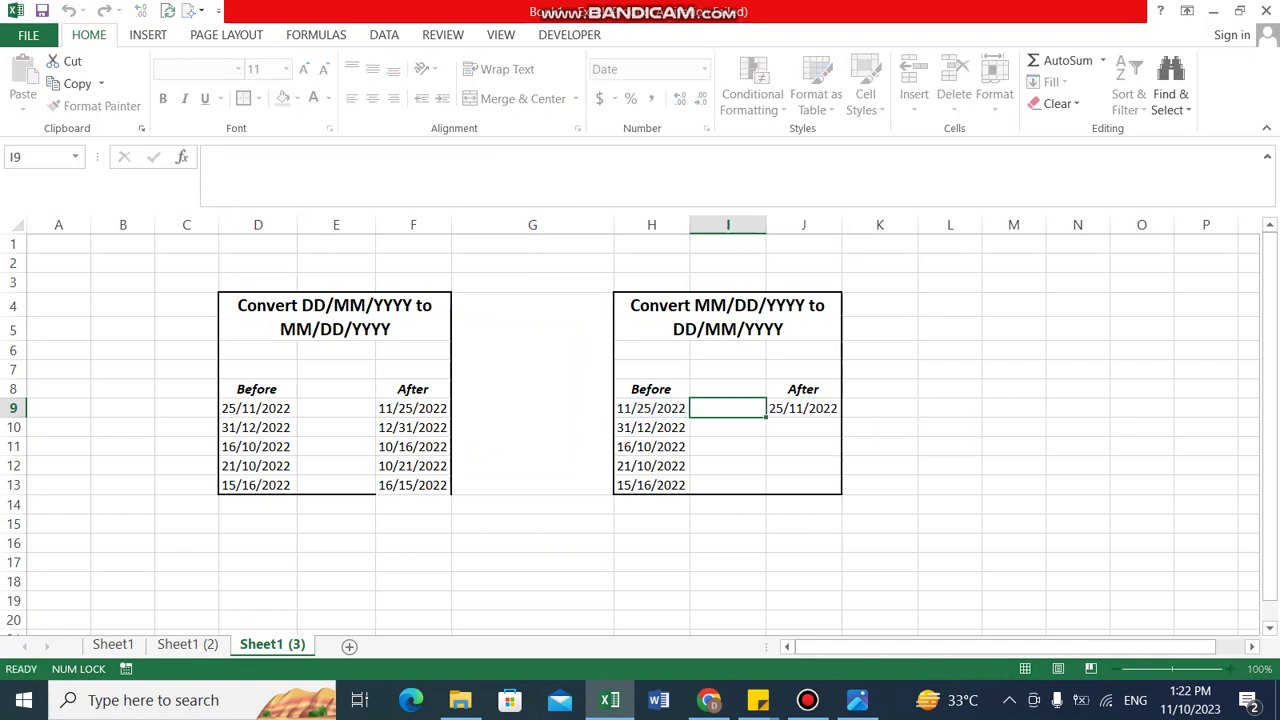
# Reopen the formula in J9 and examine its MID(H9,4,2) part, highlighting the arguments.
pyautogui.press('Right')
pyautogui.press('Right')
pyautogui.press('F2')
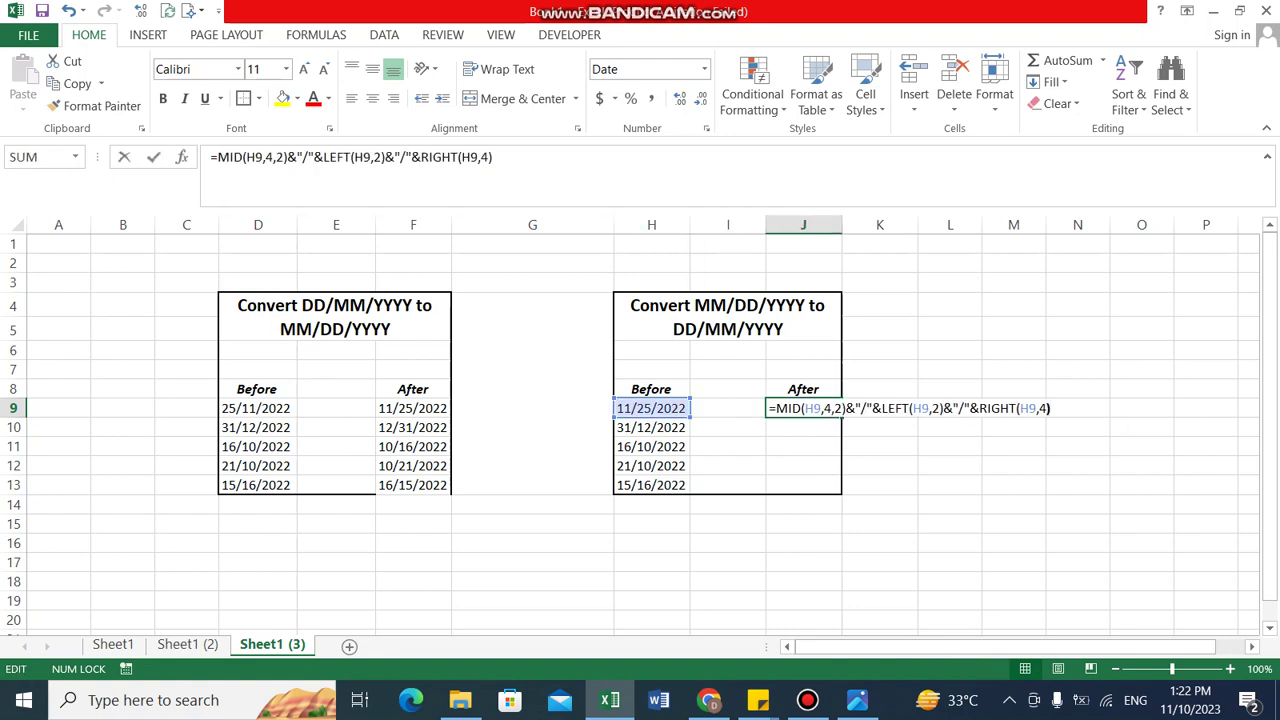
pyautogui.press('Left')
pyautogui.press('Left')
pyautogui.press('Left')
pyautogui.press('Left')
pyautogui.press('Left')
pyautogui.press('Left')
pyautogui.press('Left')
pyautogui.press('Left')
pyautogui.press('Left')
pyautogui.press('Left')
pyautogui.press('Left')
pyautogui.press('Left')
pyautogui.press('Left')
pyautogui.press('Left')
pyautogui.press('Left')
pyautogui.press('Left')
pyautogui.press('Left')
pyautogui.press('Left')
pyautogui.press('Left')
pyautogui.press('Left')
pyautogui.press('Left')
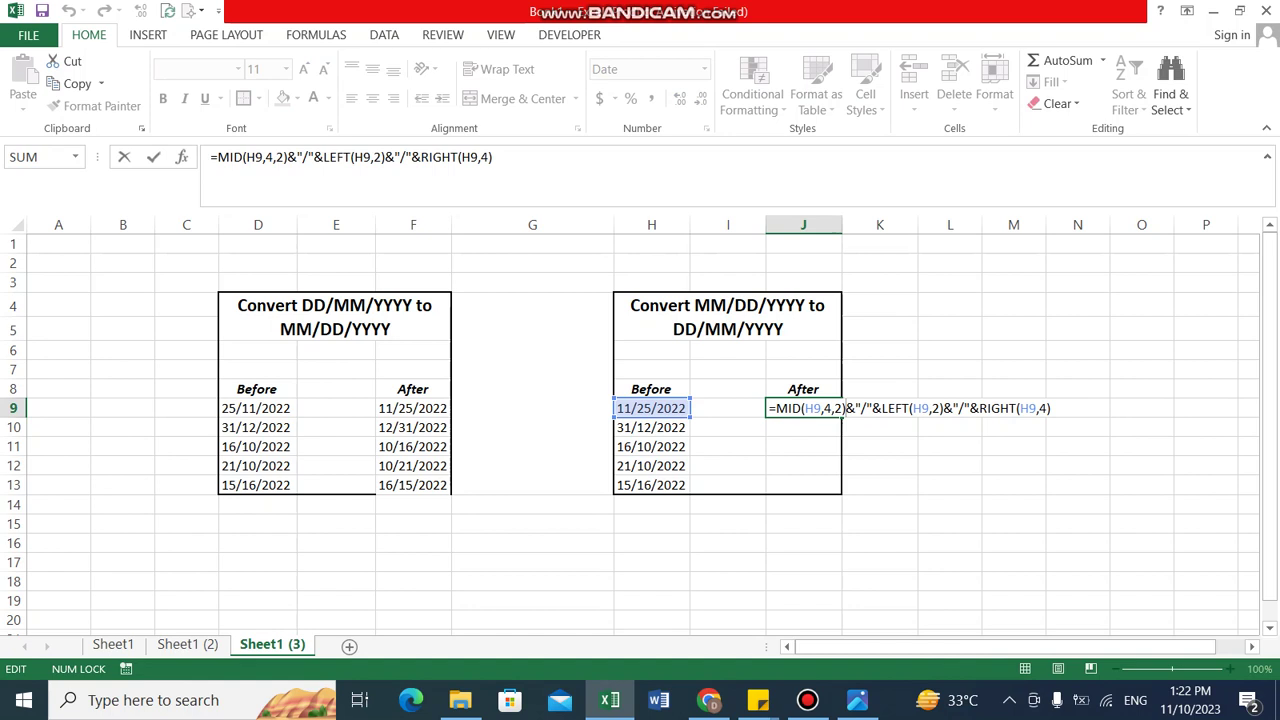
pyautogui.press('Left')
pyautogui.press('Left')
pyautogui.press('Left')
pyautogui.press('Left')
pyautogui.press('Left')
pyautogui.press('Left')
pyautogui.press('Left')
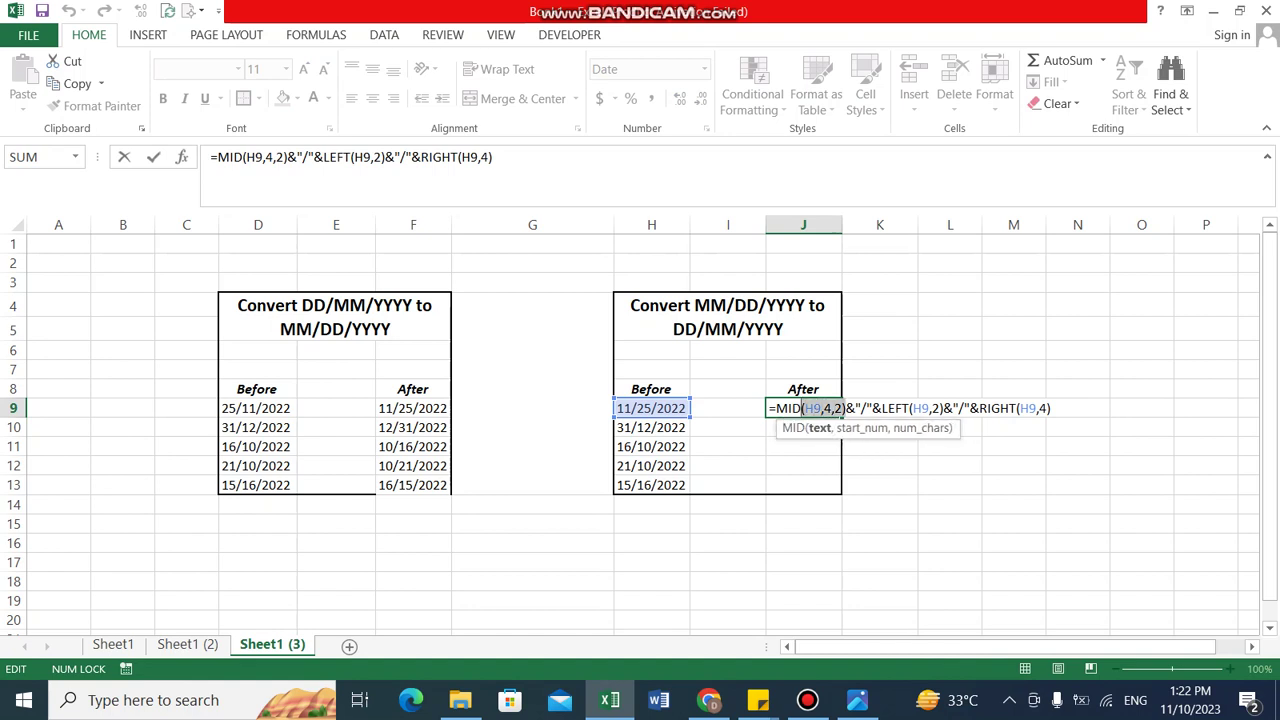
pyautogui.hotkey('shift', 'Left')
pyautogui.hotkey('shift', 'Left')
pyautogui.hotkey('shift', 'Left')
# Examine the LEFT(H9,2) part of J9's formula by highlighting it, and close the cell.
pyautogui.press('Right')
pyautogui.press('Right')
pyautogui.press('Right')
pyautogui.press('Right')
pyautogui.press('Right')
pyautogui.press('Right')
pyautogui.press('Right')
pyautogui.press('Right')
pyautogui.press('Right')
pyautogui.press('Right')
pyautogui.press('Right')
pyautogui.press('Right')
pyautogui.press('Right')
pyautogui.press('Right')
pyautogui.press('Right')
pyautogui.press('Right')
pyautogui.press('Right')
pyautogui.press('Right')
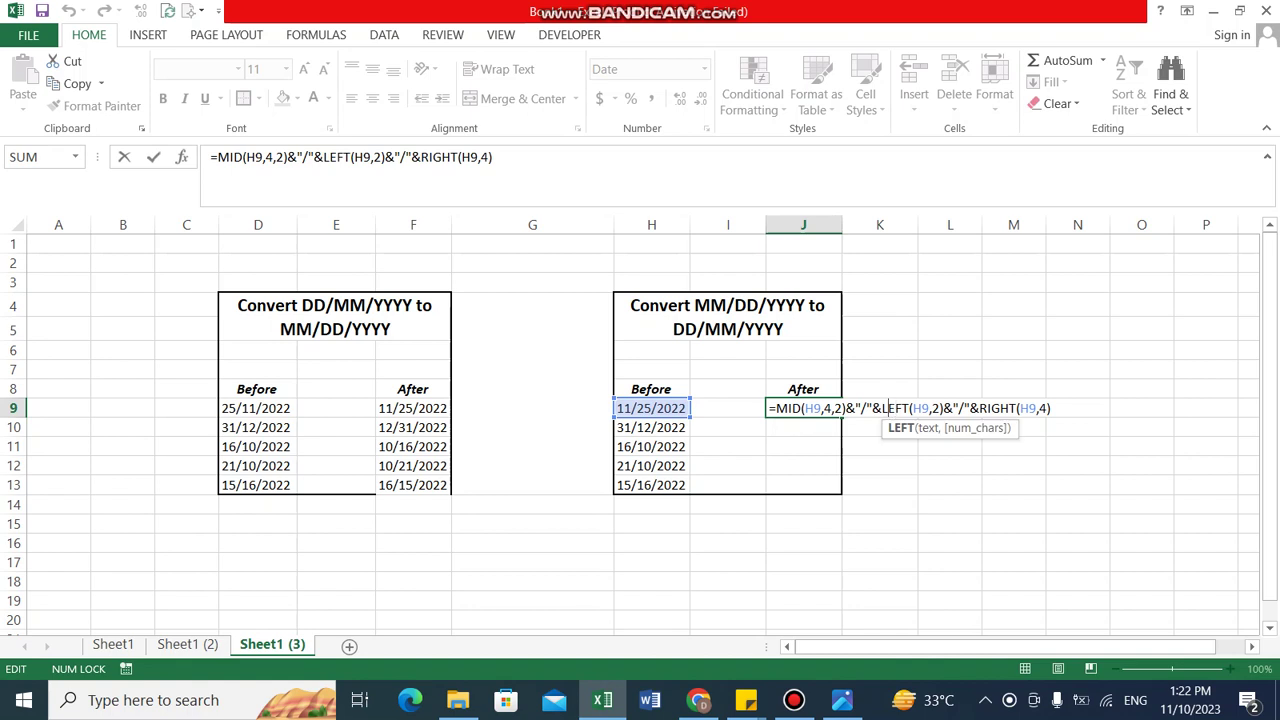
pyautogui.press('Left')
pyautogui.hotkey('shift', 'Right')
pyautogui.hotkey('shift', 'Right')
pyautogui.hotkey('shift', 'Right')
pyautogui.hotkey('shift', 'Right')
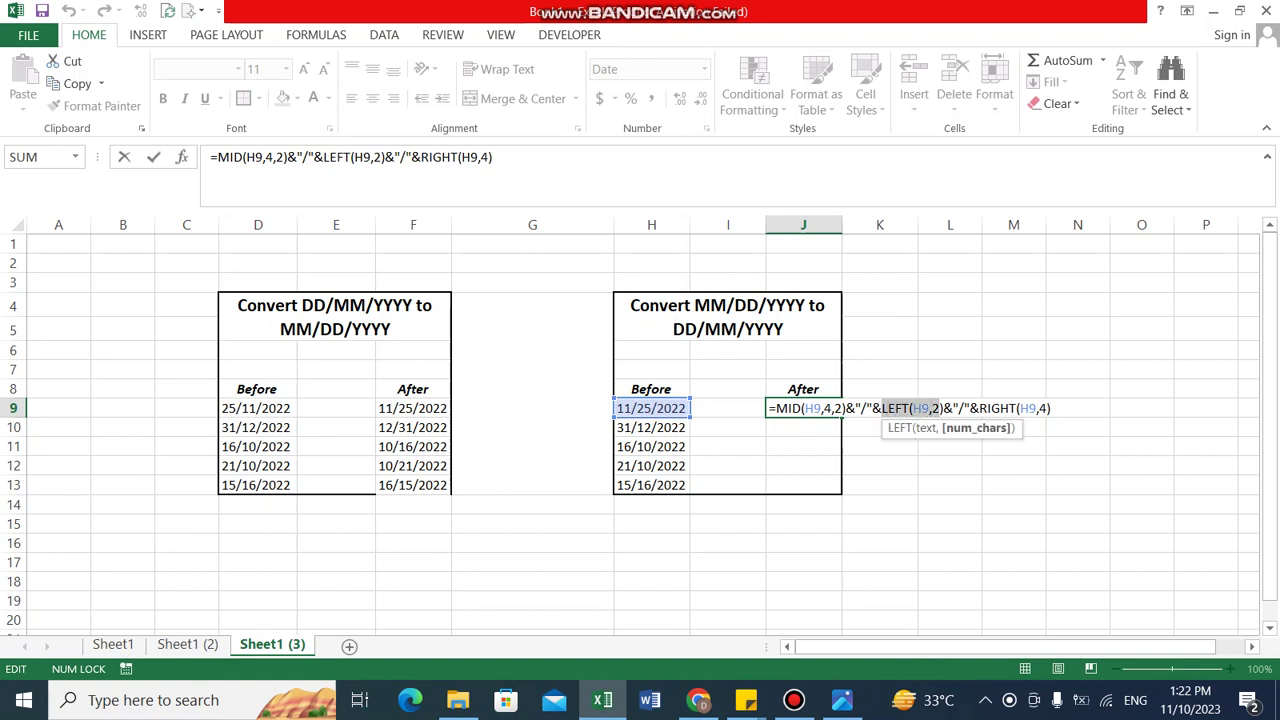
pyautogui.hotkey('shift', 'Right')
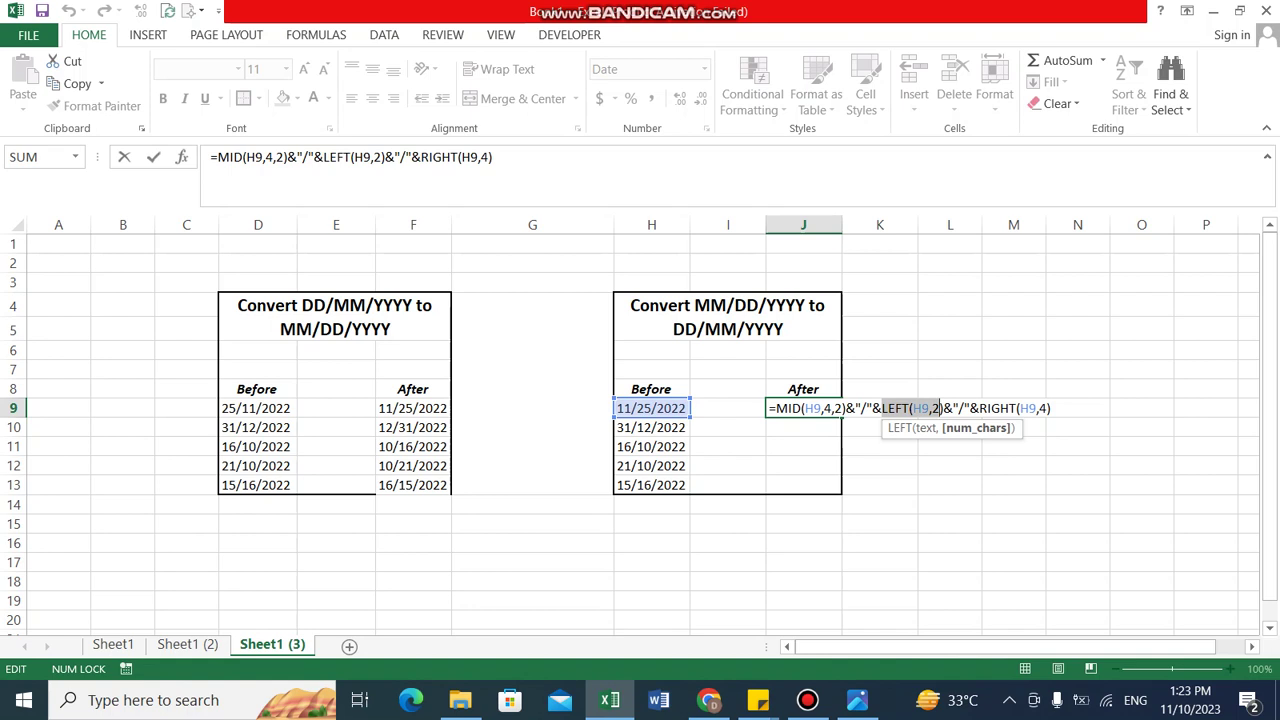
pyautogui.press('Return')
# Fill the date conversion formula from J9 down through J13.
pyautogui.press('Up')
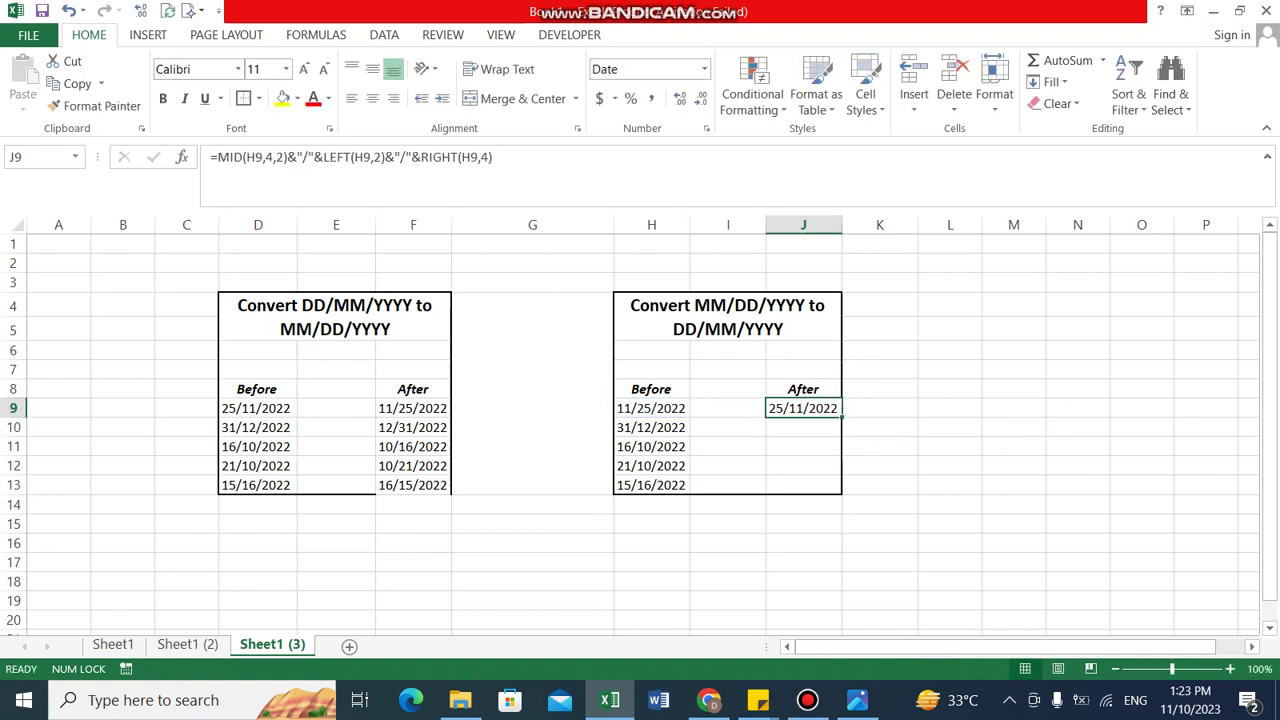
pyautogui.hotkey('shift', 'Down')
pyautogui.hotkey('shift', 'Down')
pyautogui.hotkey('shift', 'Down')
pyautogui.hotkey('shift', 'Down')
pyautogui.hotkey('ctrl', 'd')
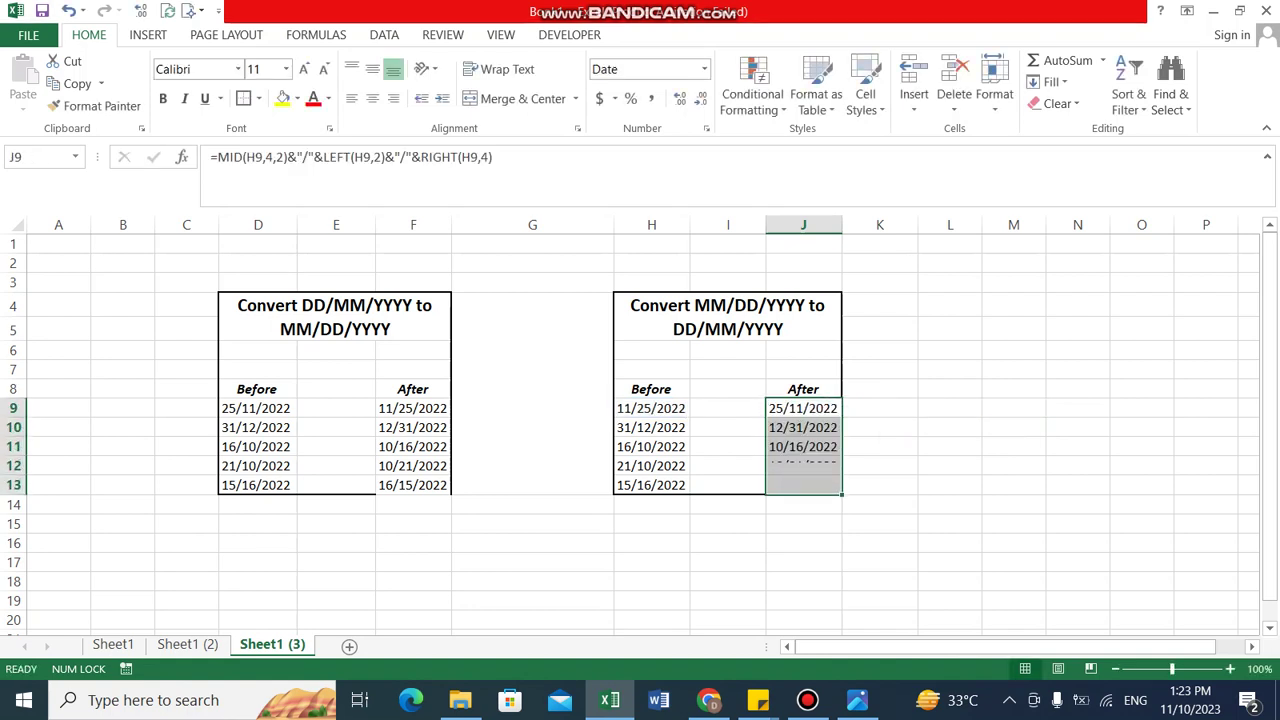
pyautogui.press('Right')
pyautogui.press('Right')
pyautogui.press('Right')
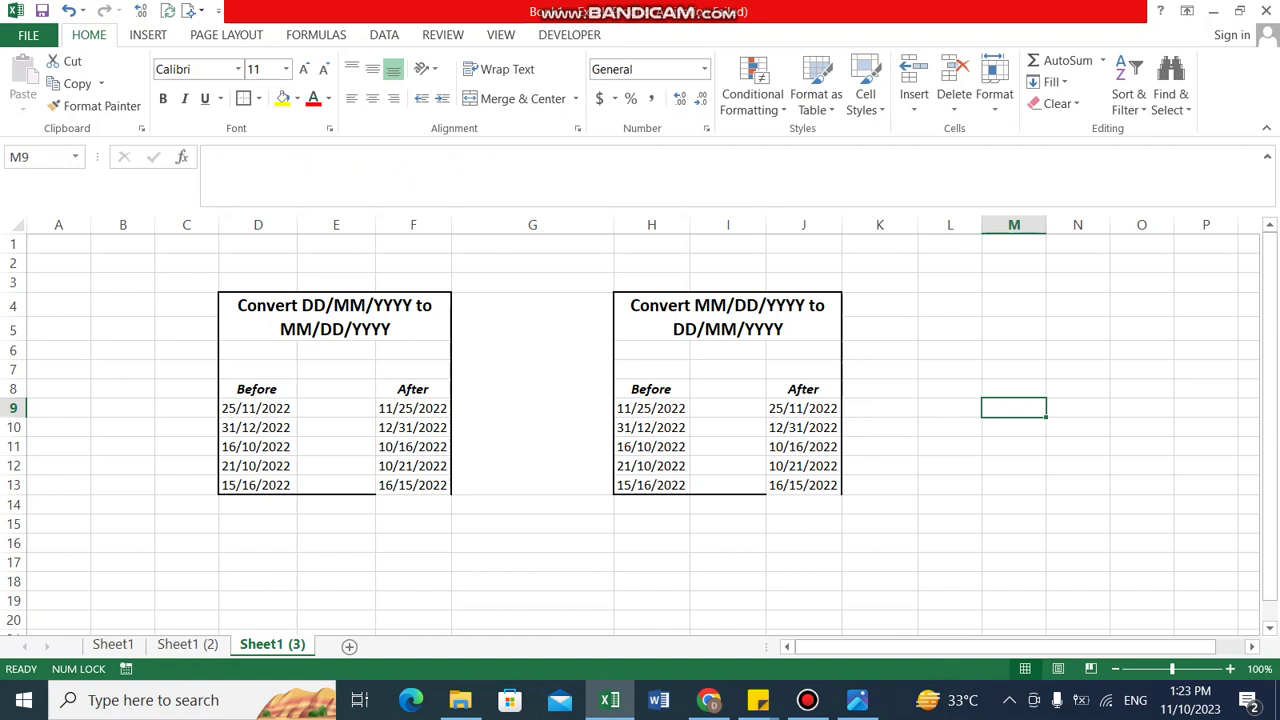